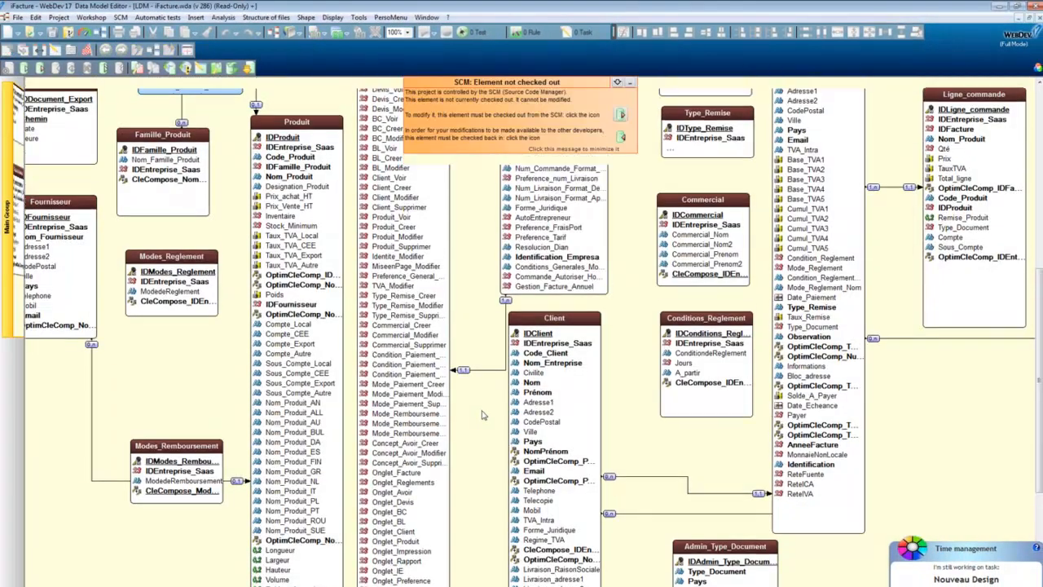
Step: Check out the iFacture.wda analysis from the SCM database in exclusive mode
scroll(481, 412, "down", 5)
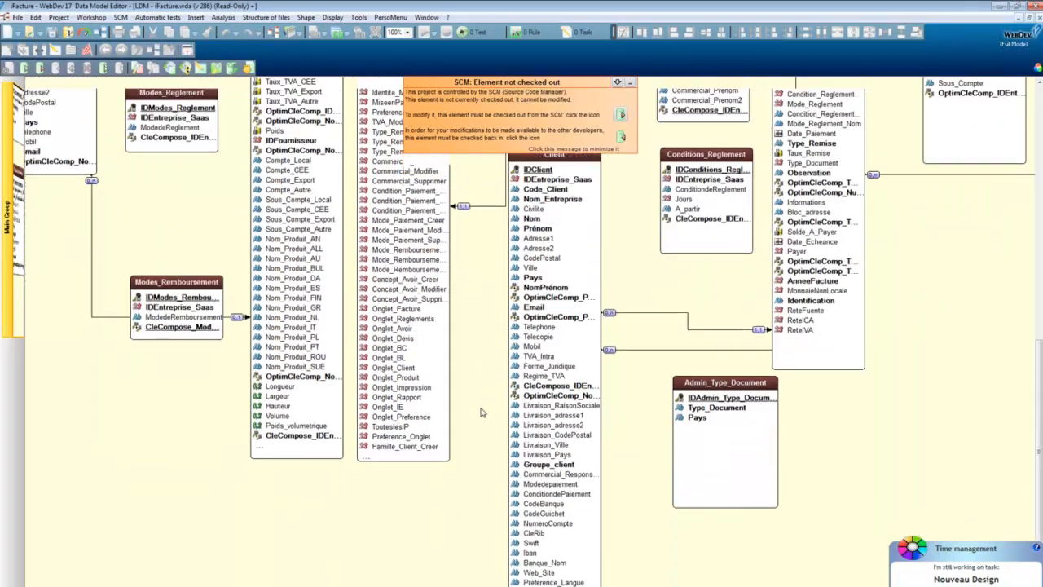
scroll(533, 331, "up", 1)
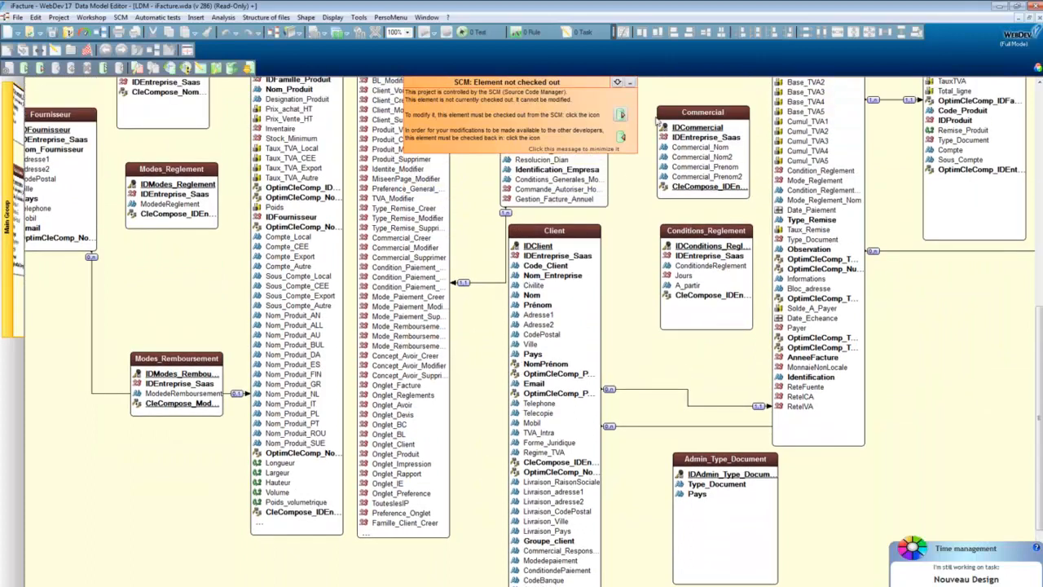
scroll(601, 217, "up", 2)
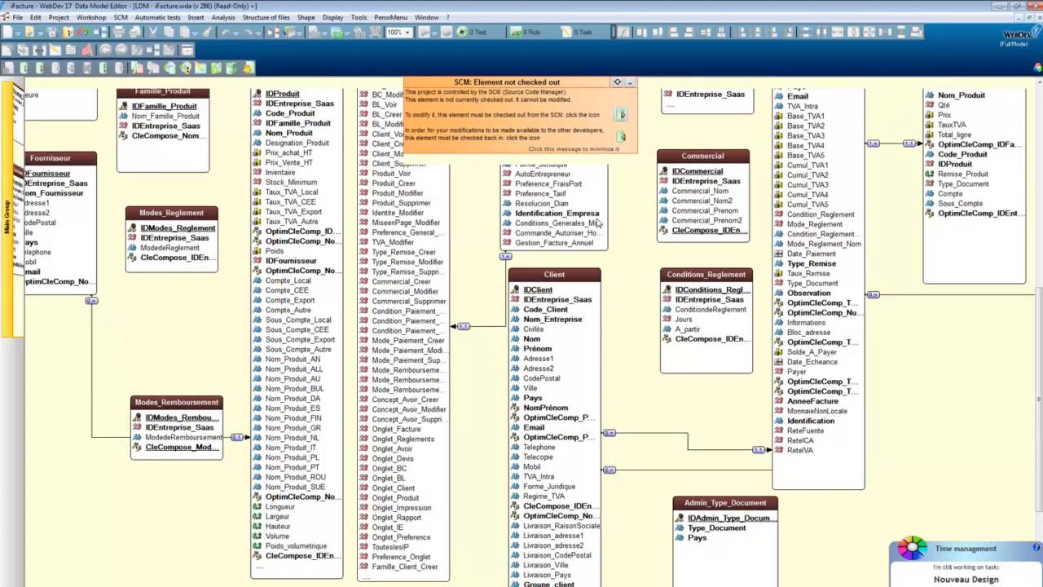
scroll(597, 222, "up", 2)
scroll(597, 222, "down", 3)
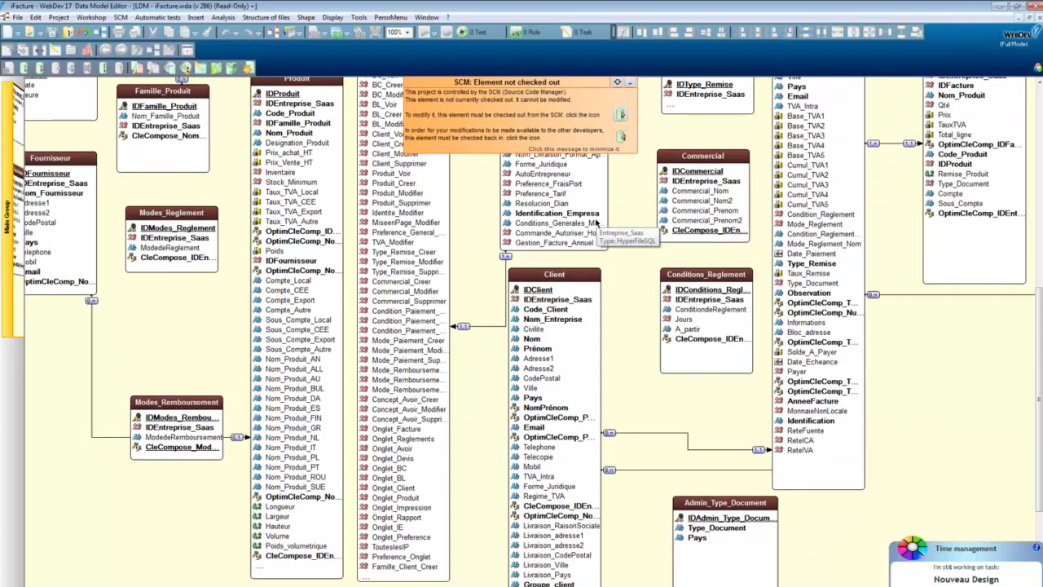
left_click(621, 117)
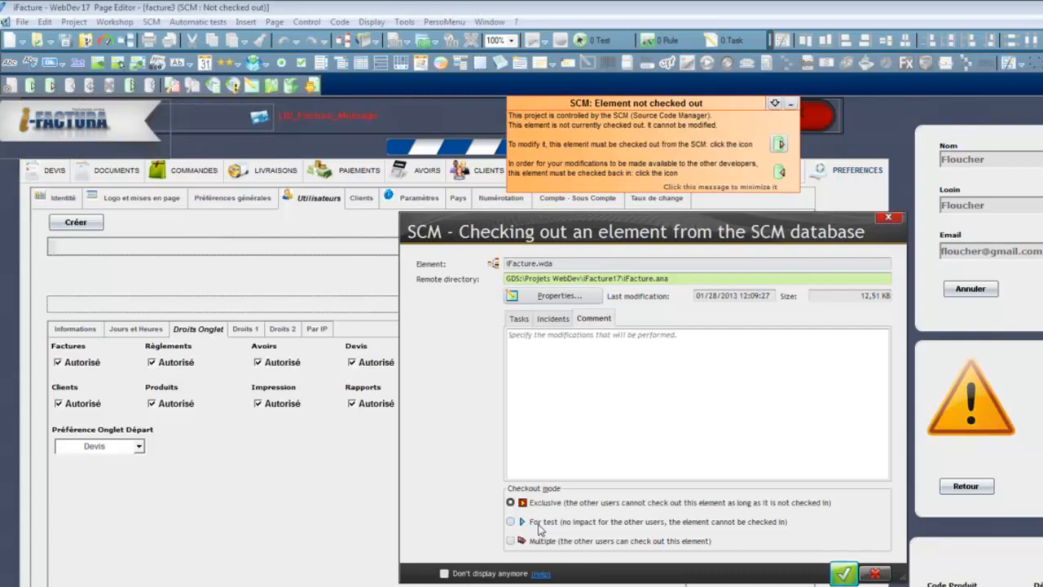
left_click(844, 574)
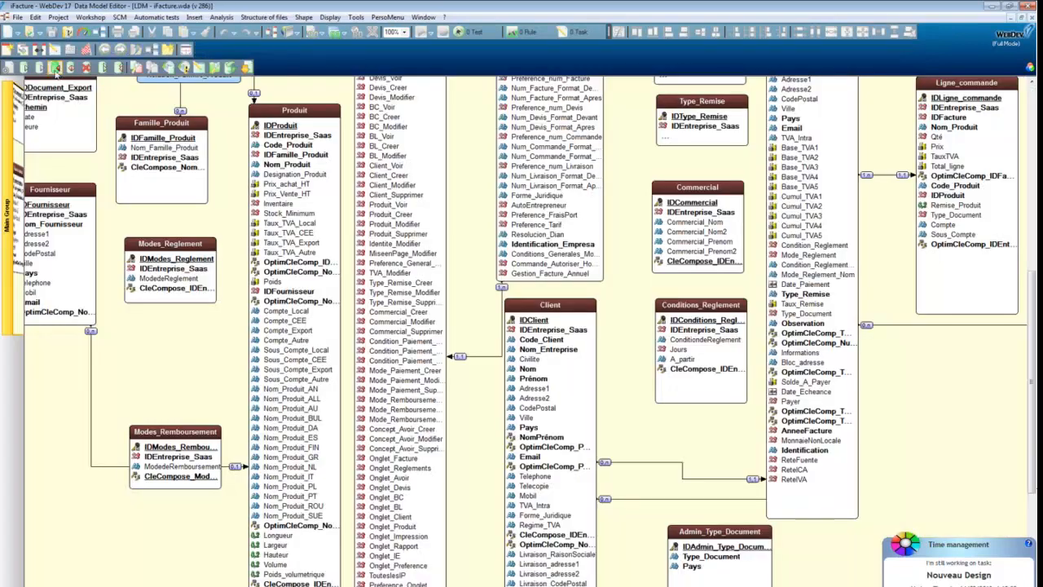
Step: Check the iFacture.wda analysis back into the SCM database without a comment
left_click(55, 70)
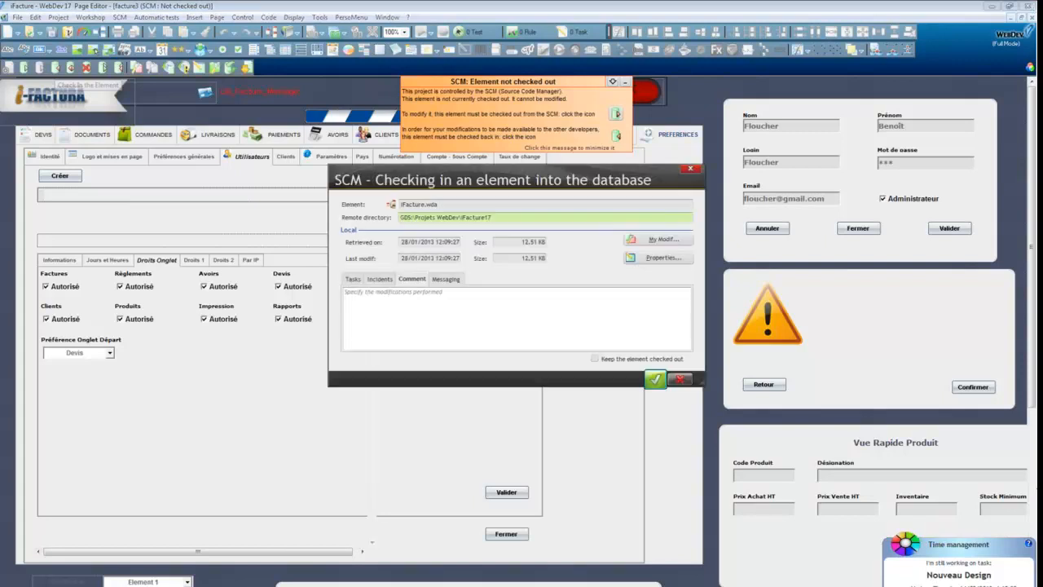
left_click(655, 379)
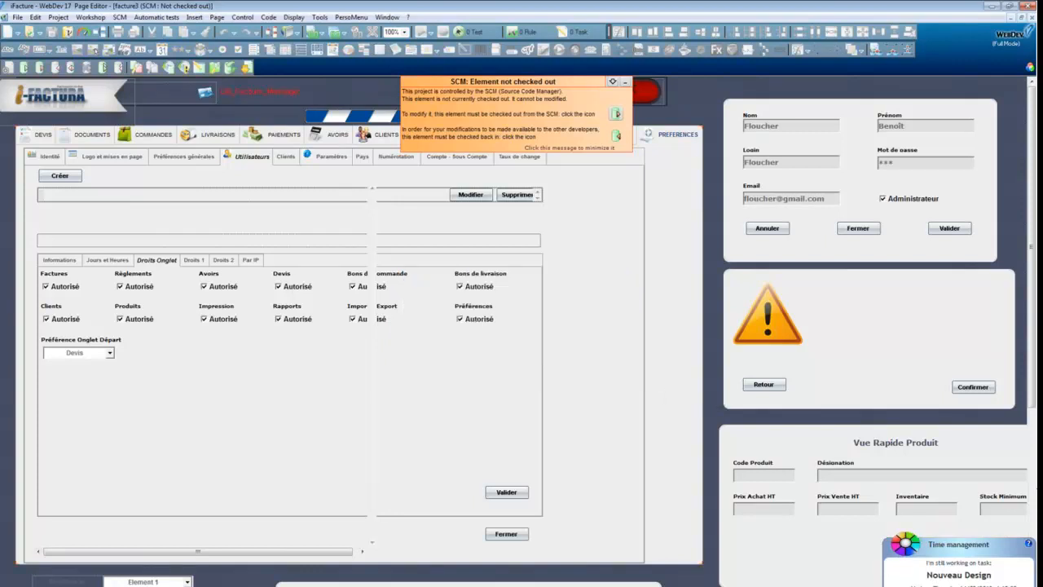
Step: Examine the items and indexes of the Utilisateur data file in the analysis, including its composite key, and close the description
key("ctrl+Tab")
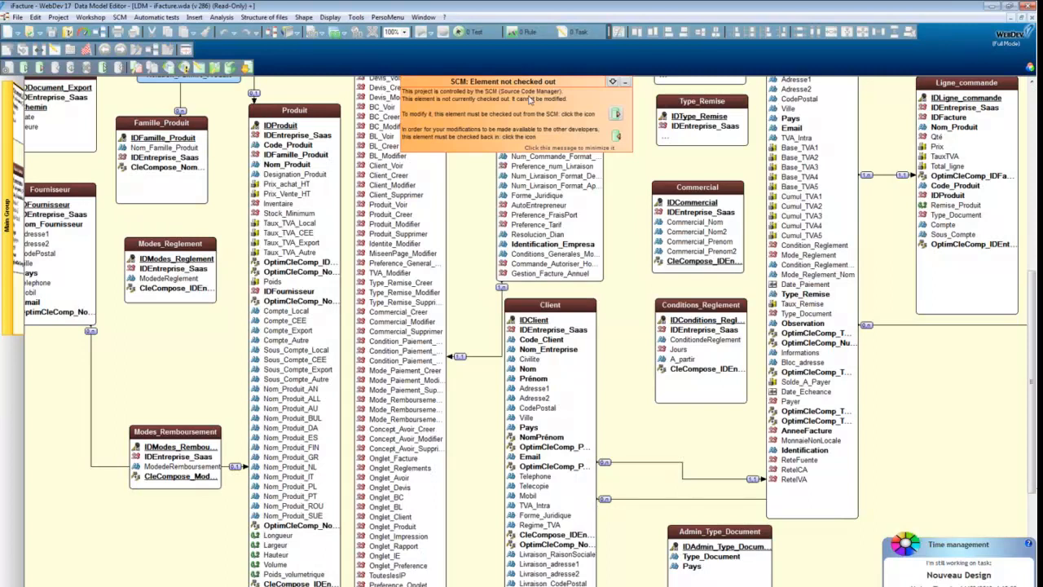
left_click(407, 253)
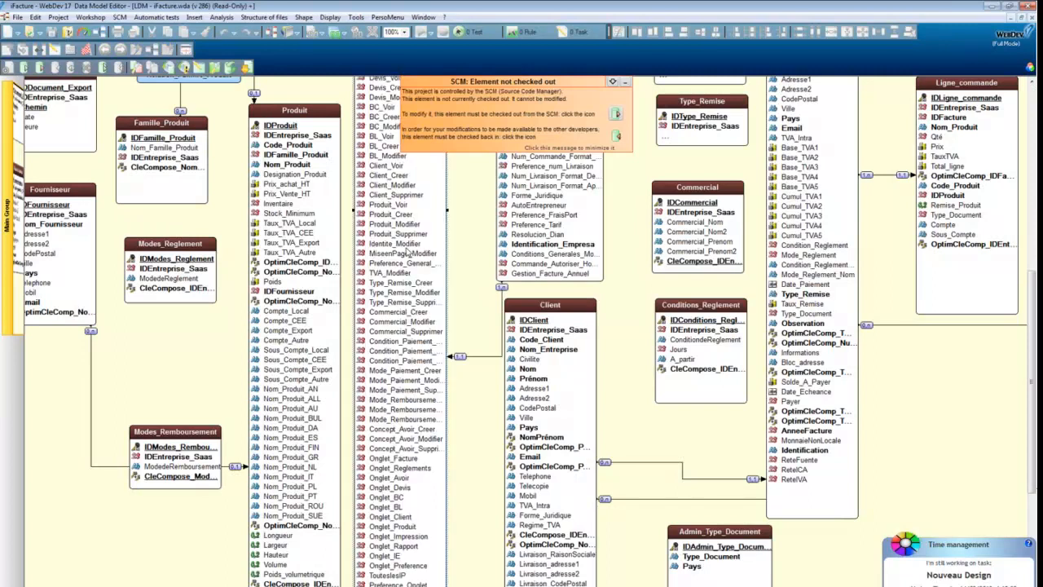
double_click(408, 253)
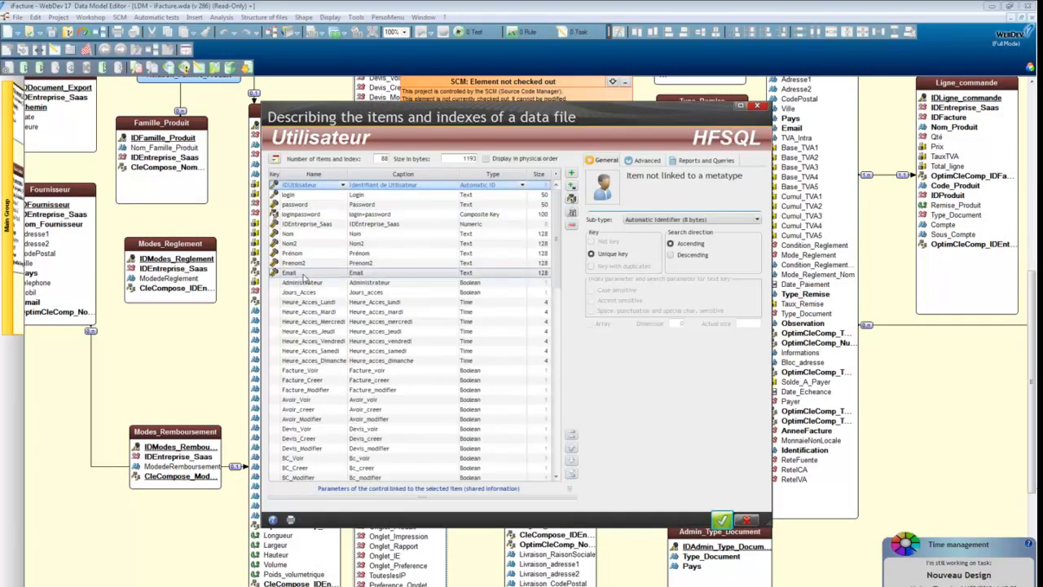
left_click(327, 303)
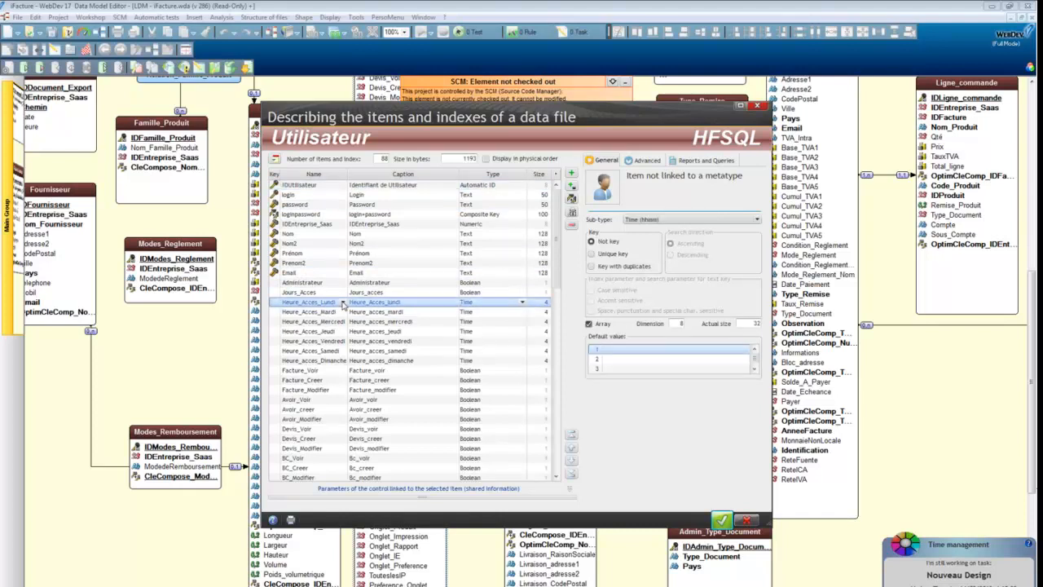
left_click(346, 264)
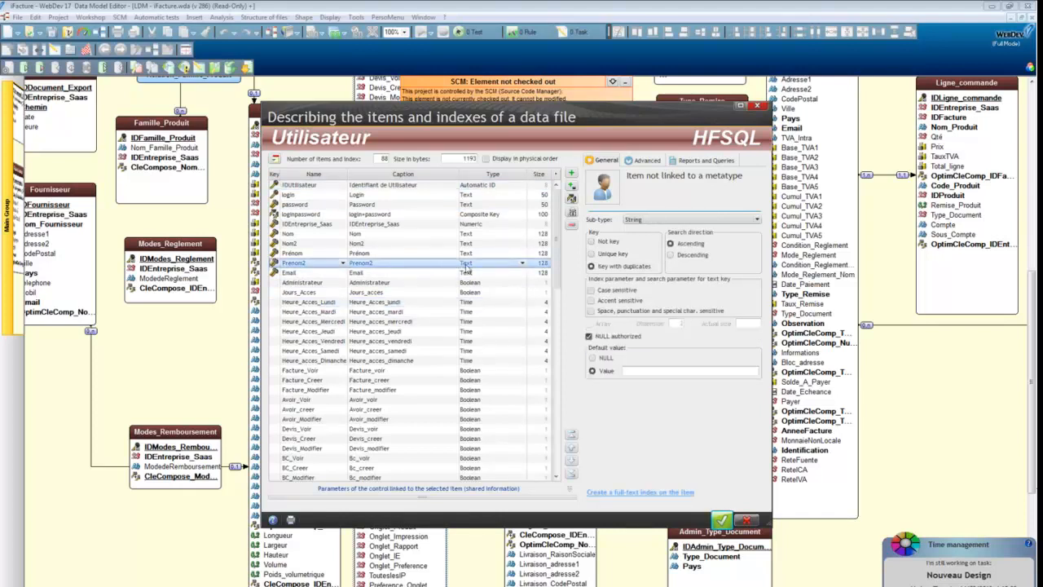
left_click(369, 246)
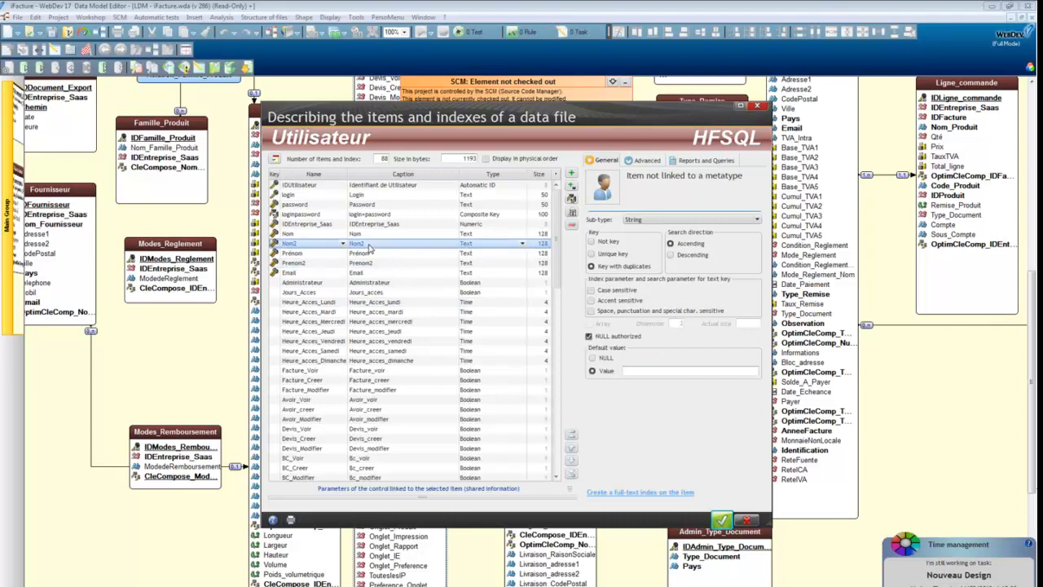
left_click(400, 214)
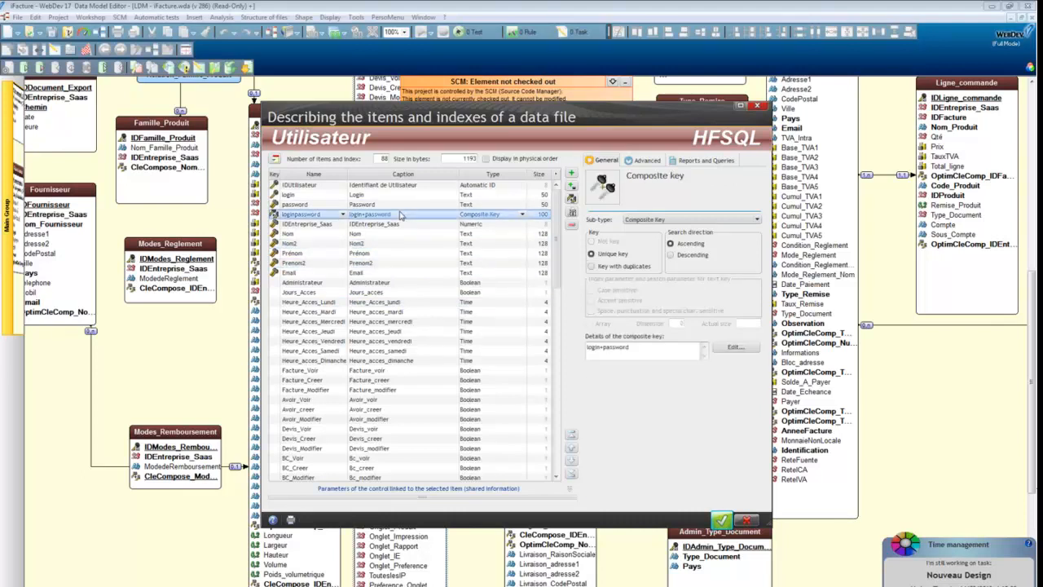
left_click(399, 256)
scroll(399, 257, "down", 11)
scroll(399, 257, "up", 7)
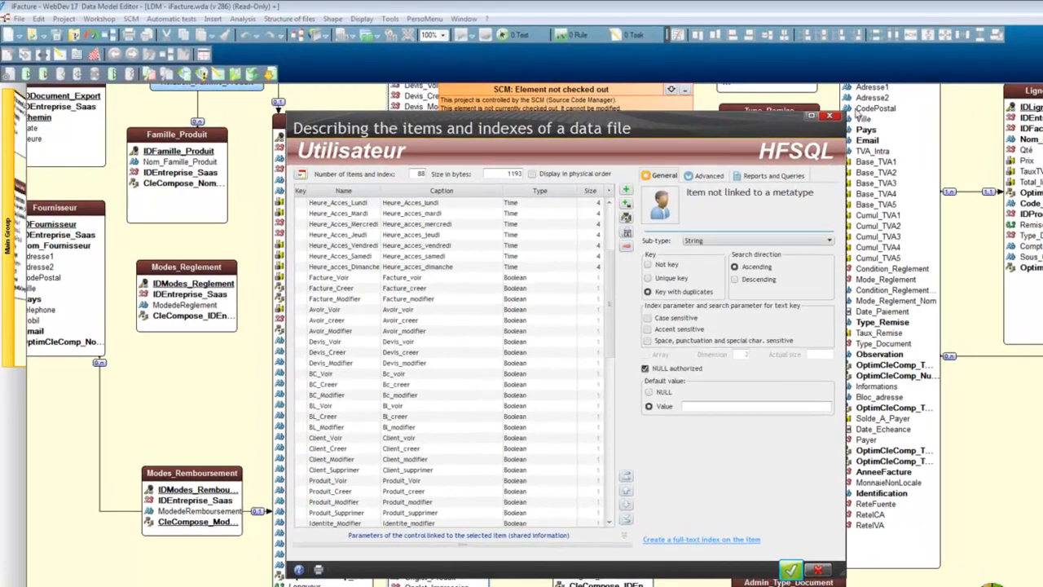
left_click(829, 115)
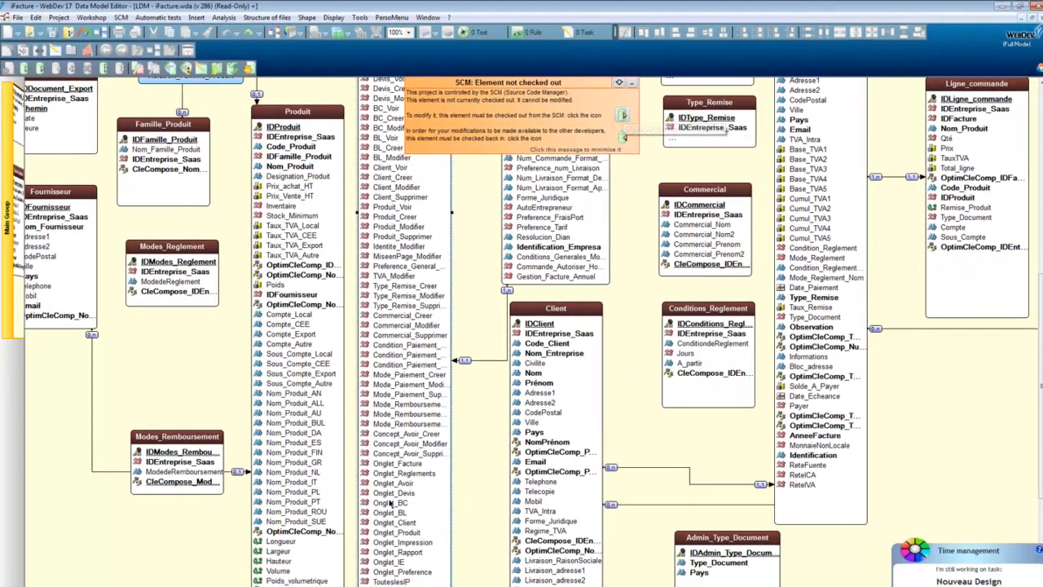
Step: Examine the general description of the Modifier button on the Utilisateurs tab of the facture3 page
left_click(54, 584)
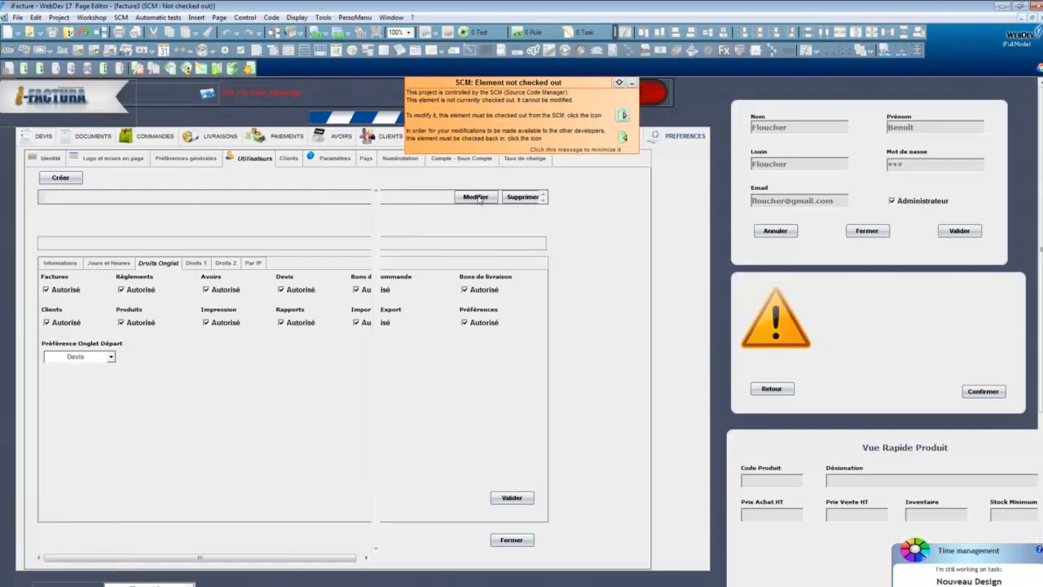
double_click(479, 200)
left_click(301, 161)
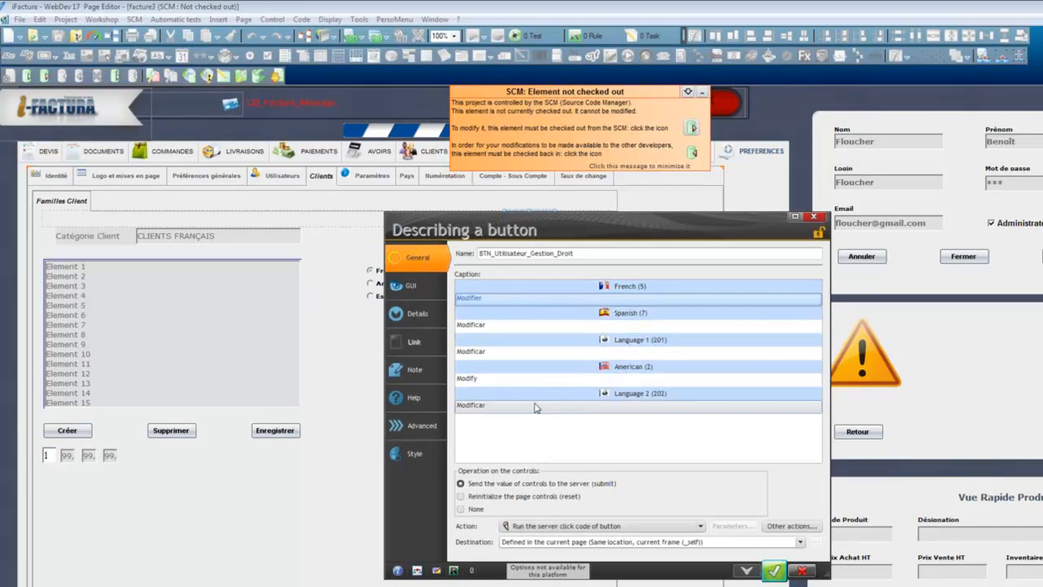
left_click(774, 573)
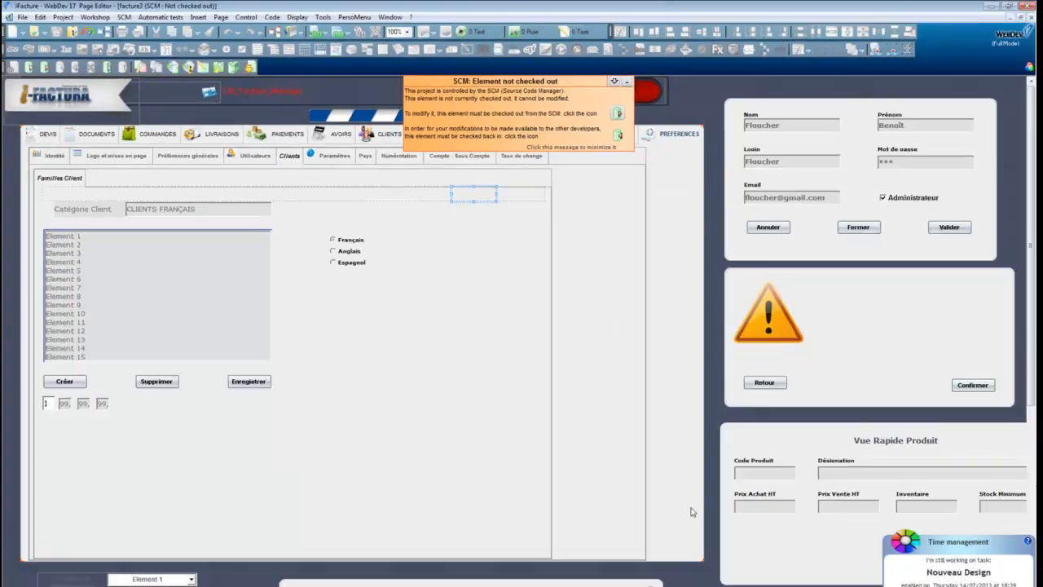
Step: Check out the facture3.wwh page from the SCM database in exclusive mode
left_click(618, 114)
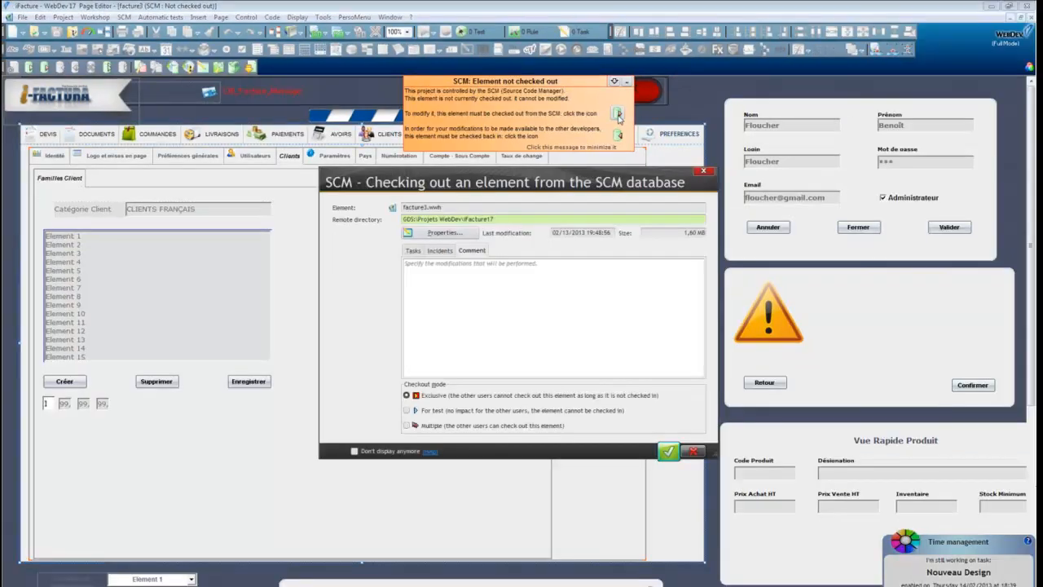
left_click(668, 452)
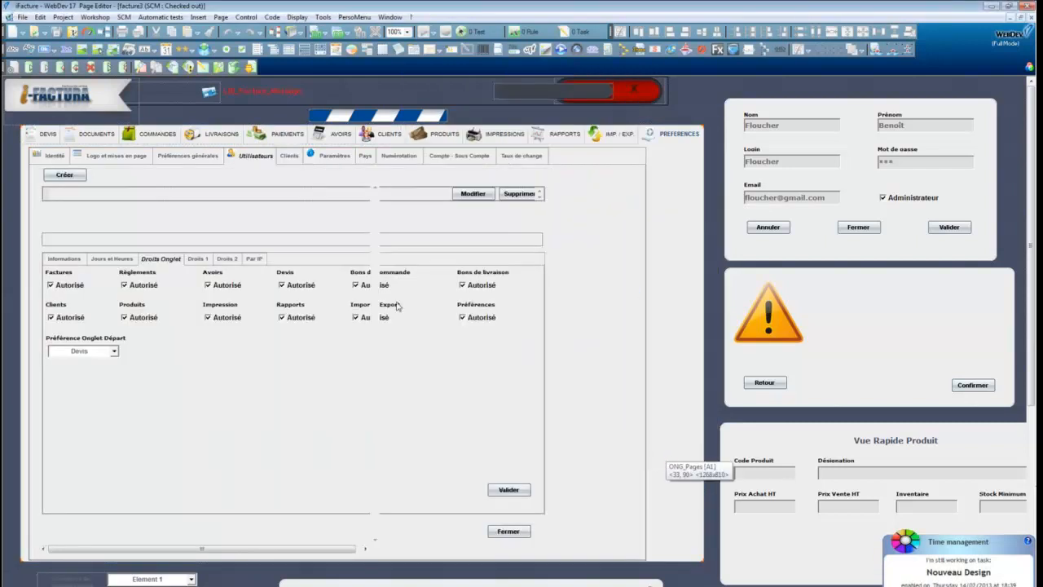
Step: Try editing the browser click code of the Valider button under Droits Onglet, and close the code editor
right_click(507, 490)
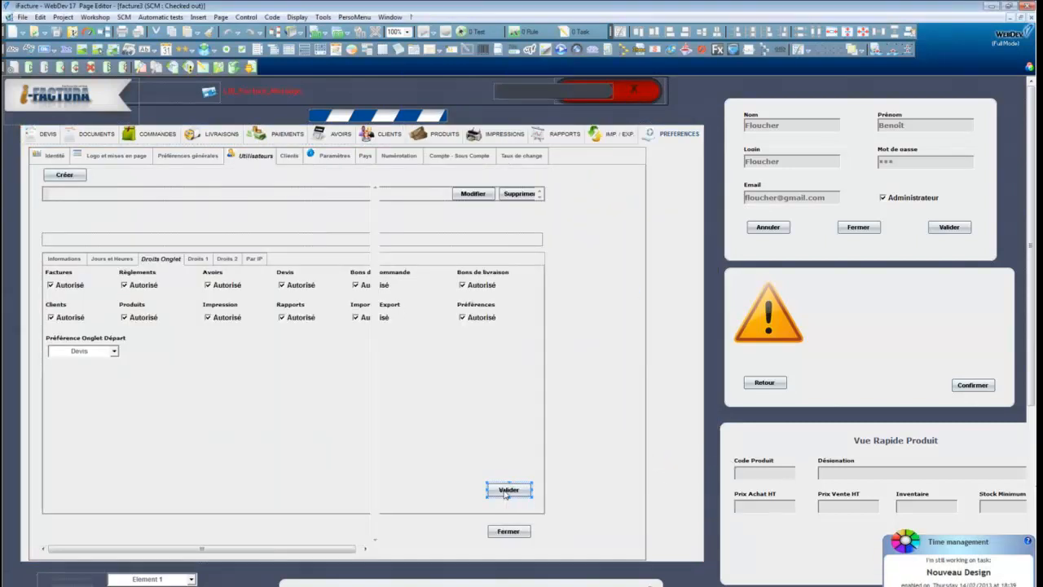
left_click(534, 257)
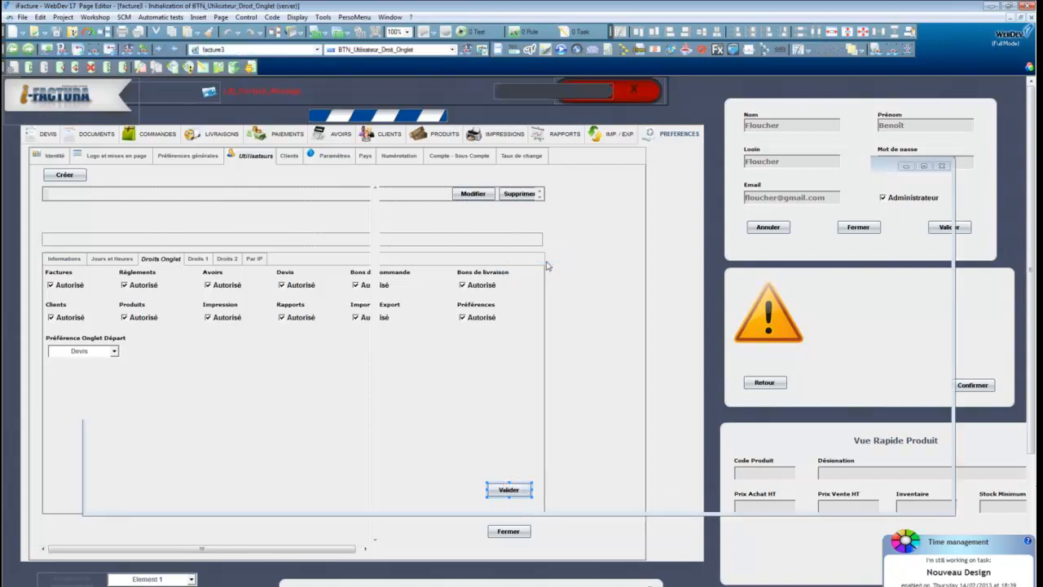
left_click(389, 209)
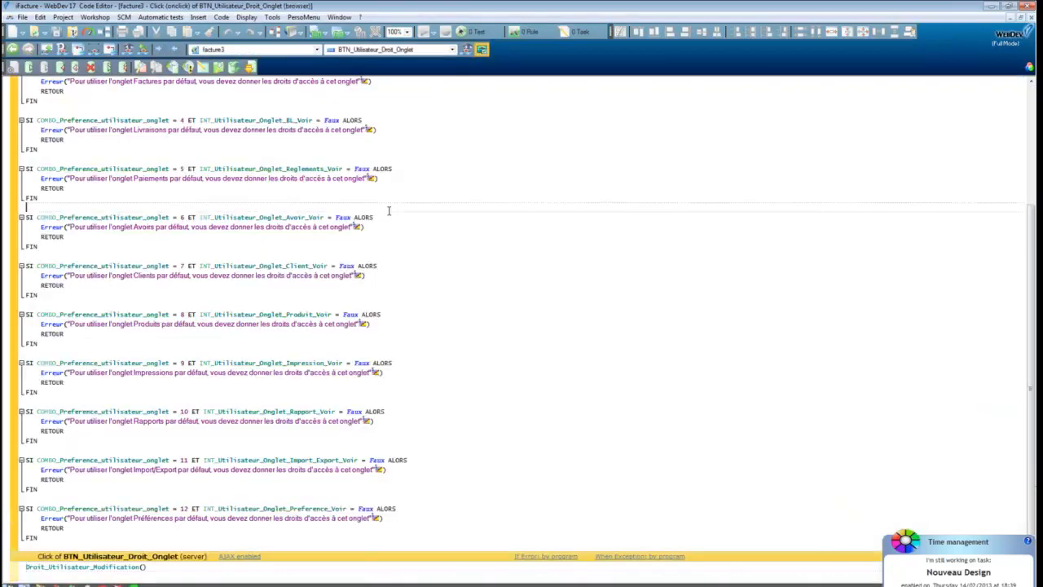
type("HOut")
key("BackSpace")
key("BackSpace")
left_click(433, 233)
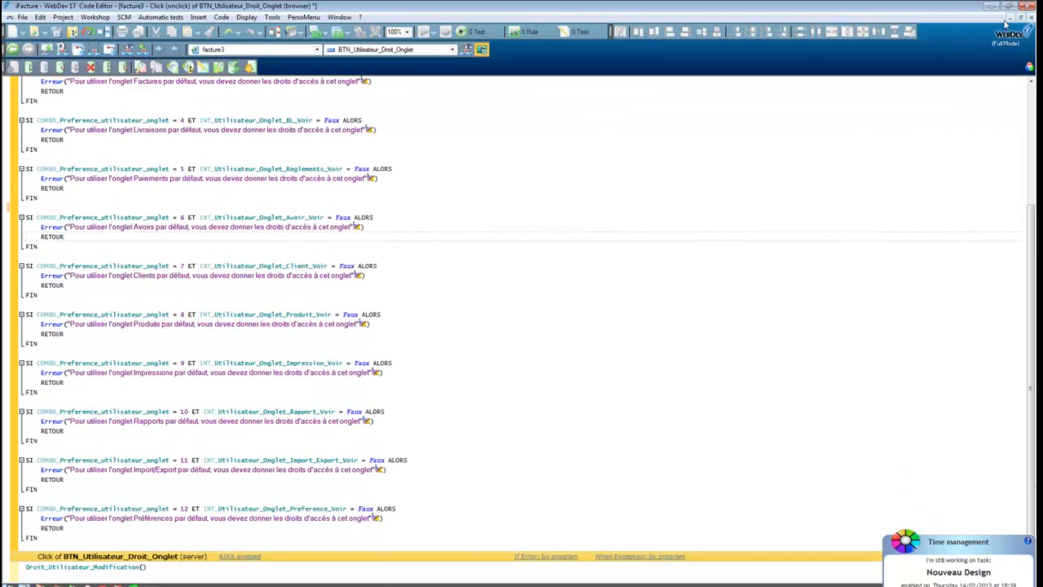
left_click(1030, 17)
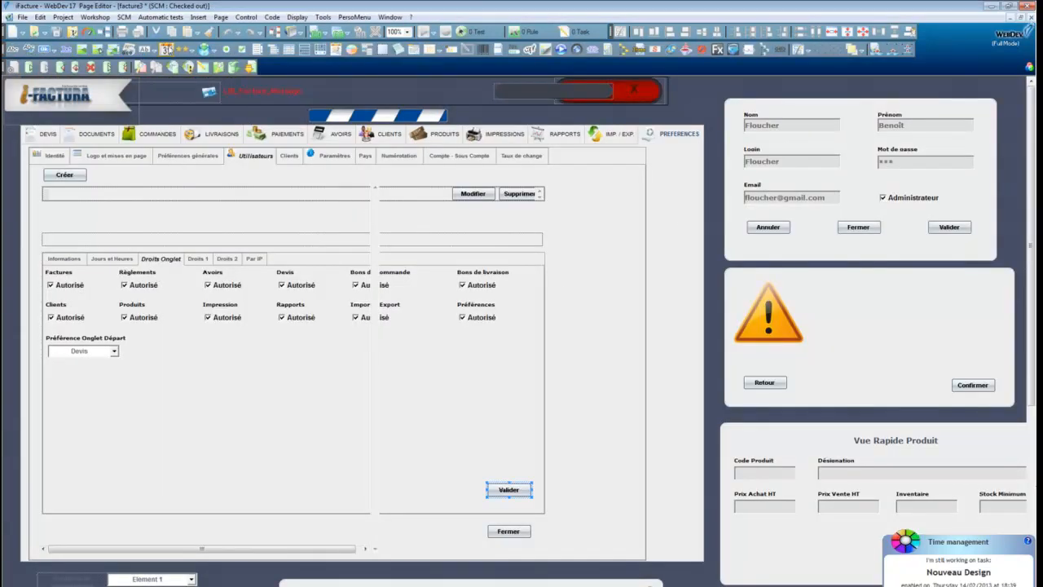
Step: Open the SCM administrator to view the source-controlled elements of the project
left_click(124, 17)
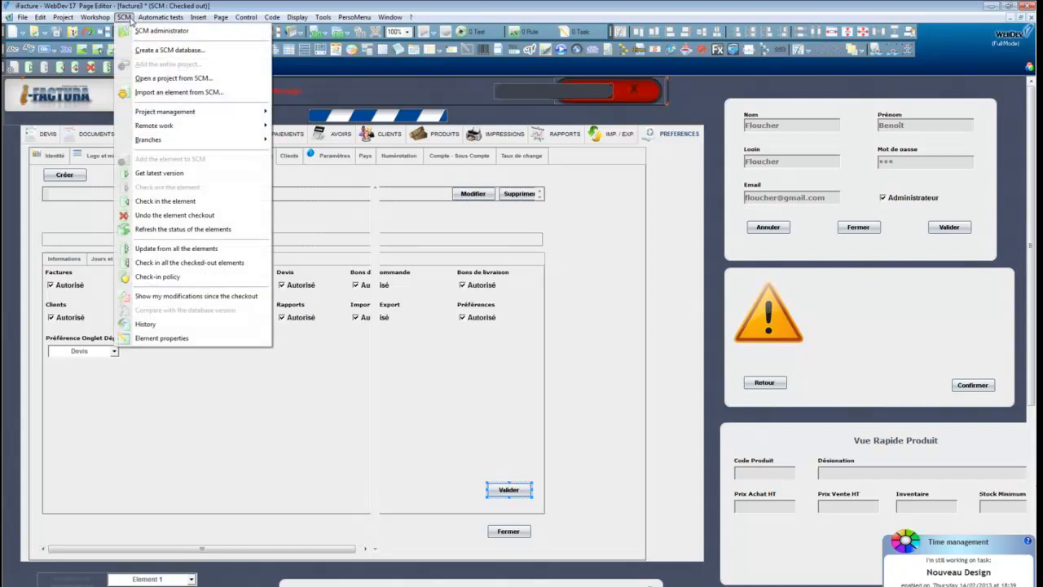
left_click(137, 31)
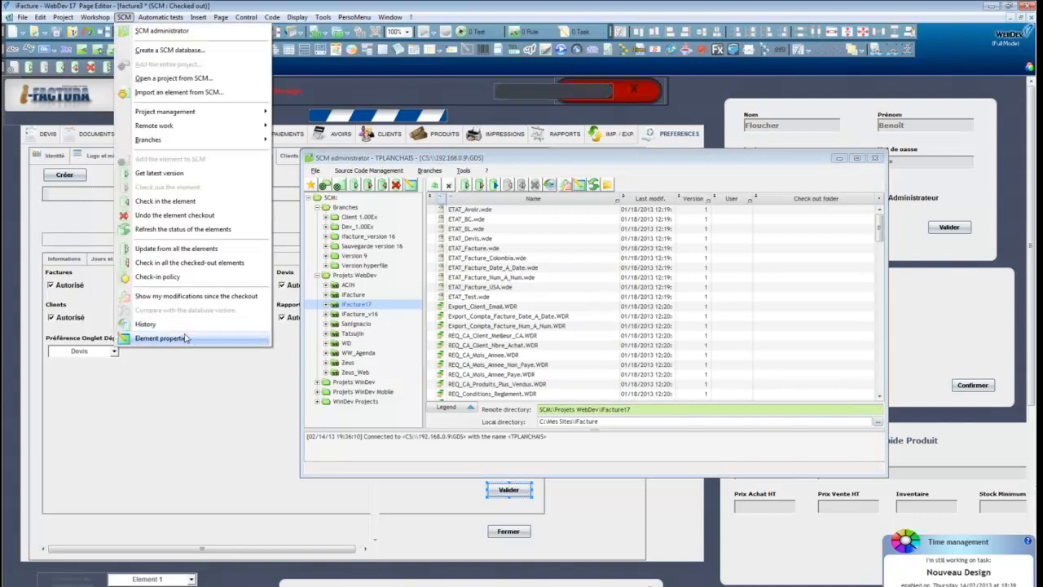
Step: Enable the No compilation error rule in the project's check-in policy, leaving the compilation warning and information rules off
left_click(171, 278)
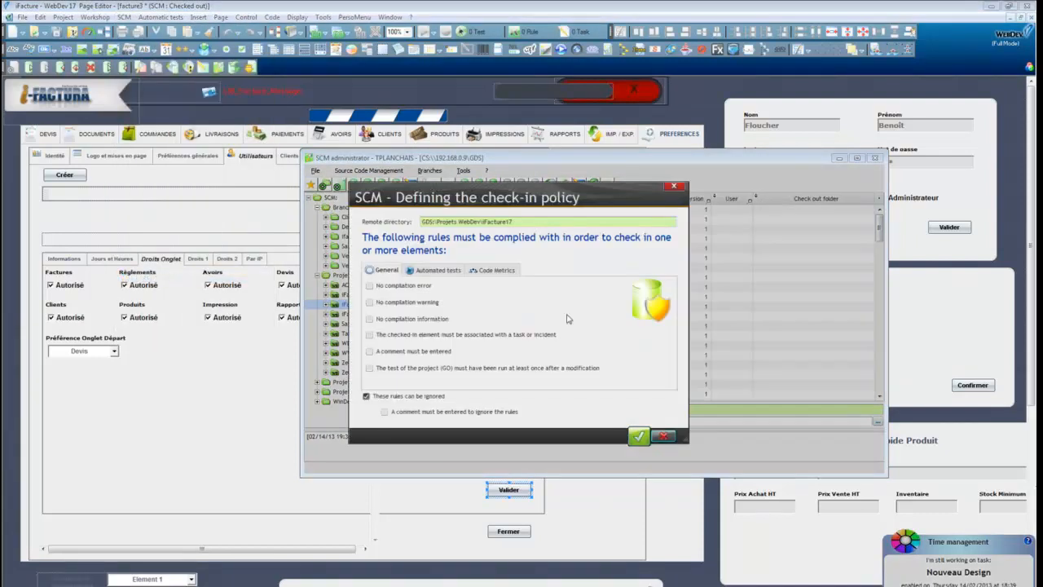
left_click_drag(425, 269, 289, 224)
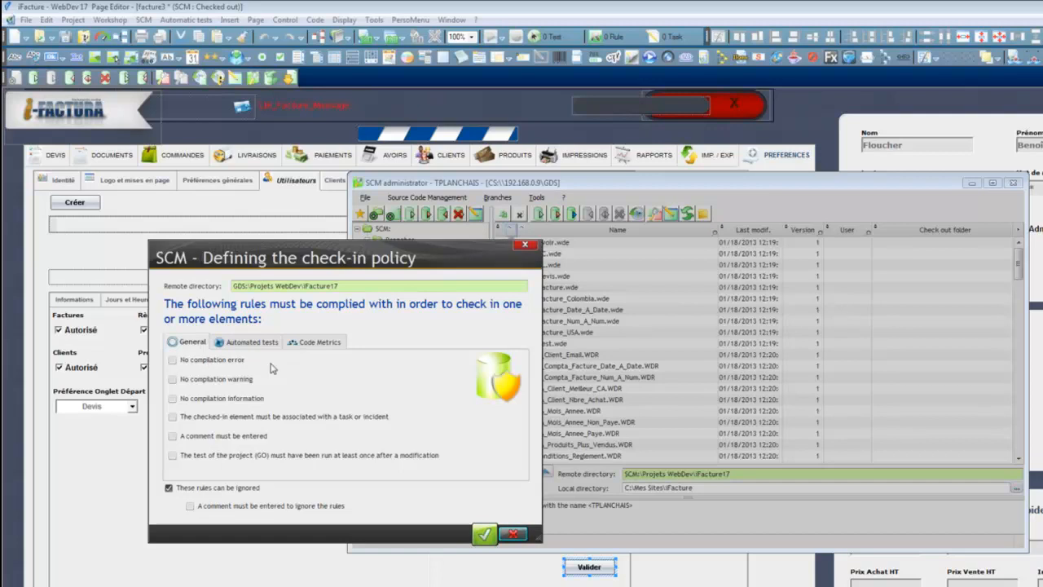
left_click(207, 364)
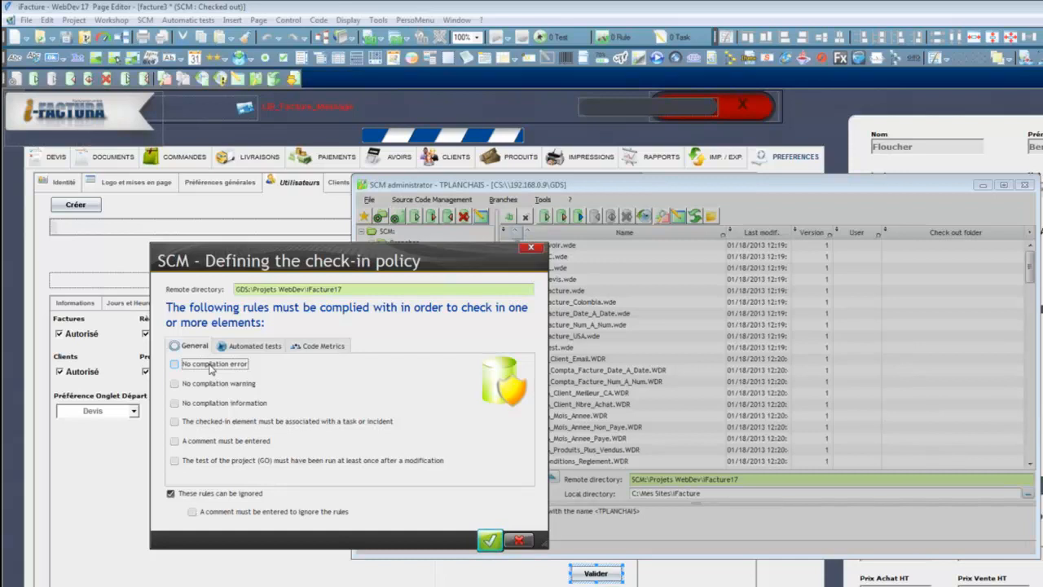
left_click(210, 368)
left_click(216, 385)
left_click(215, 389)
left_click(216, 390)
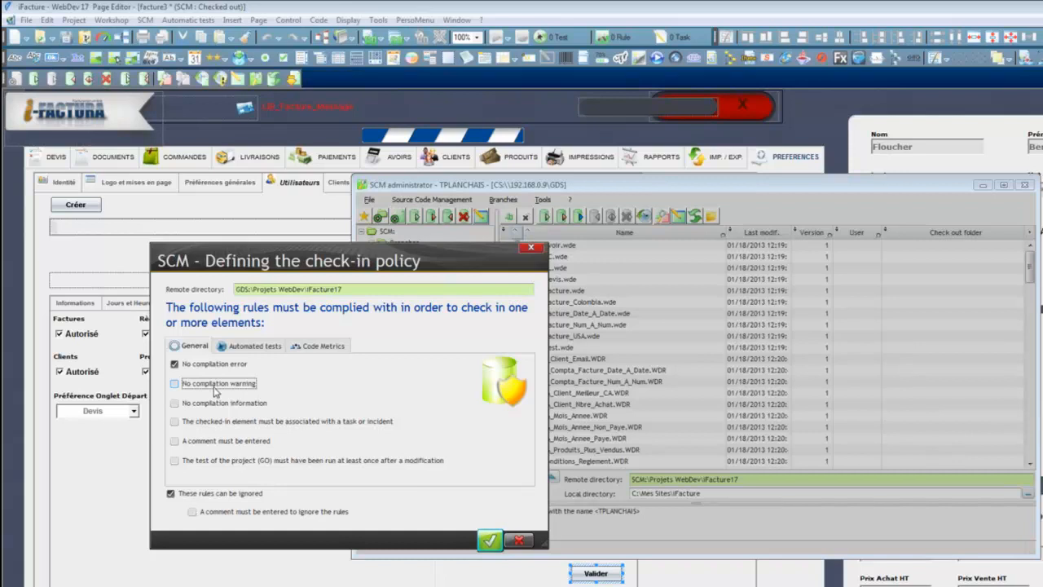
left_click(218, 406)
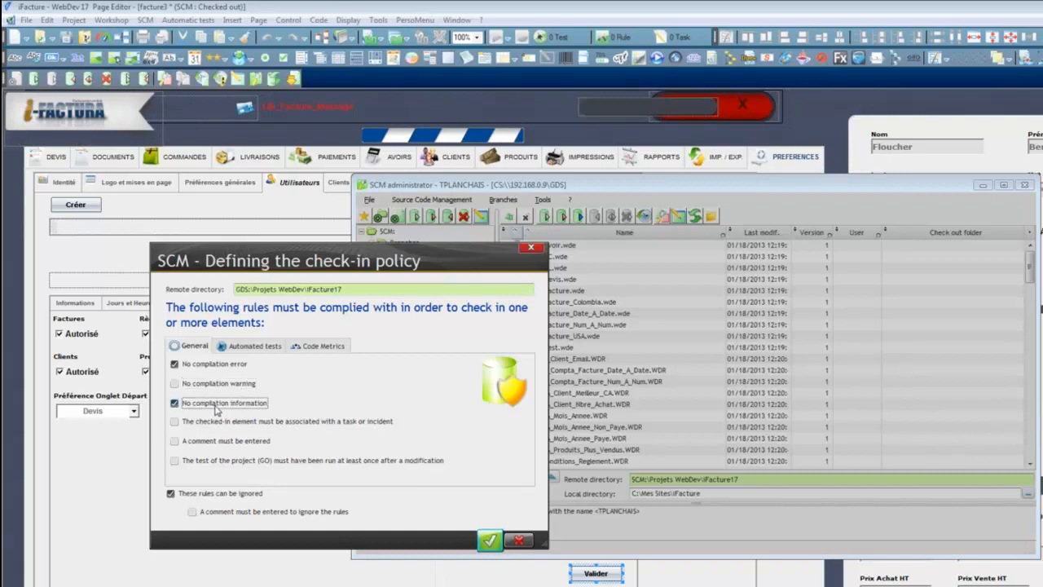
left_click(217, 408)
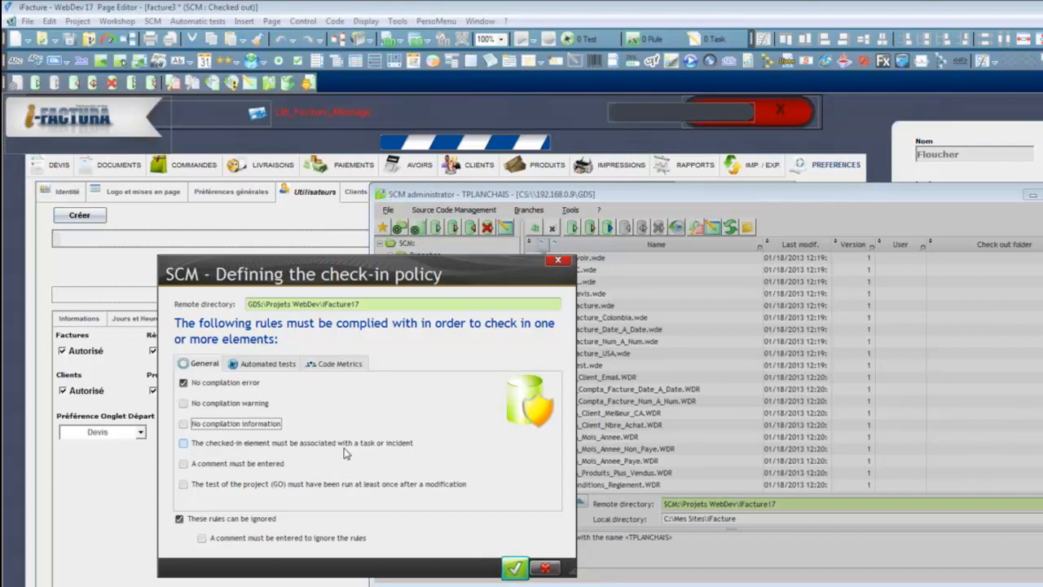
Step: Try the mandatory comment and project test (GO) rules in the check-in policy, turning each back off
left_click(259, 466)
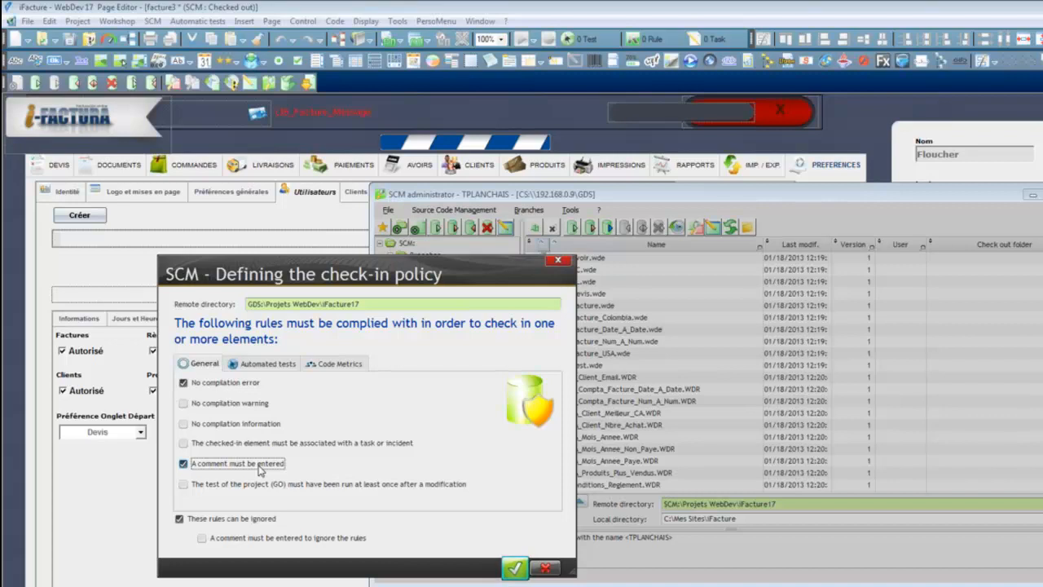
left_click(259, 471)
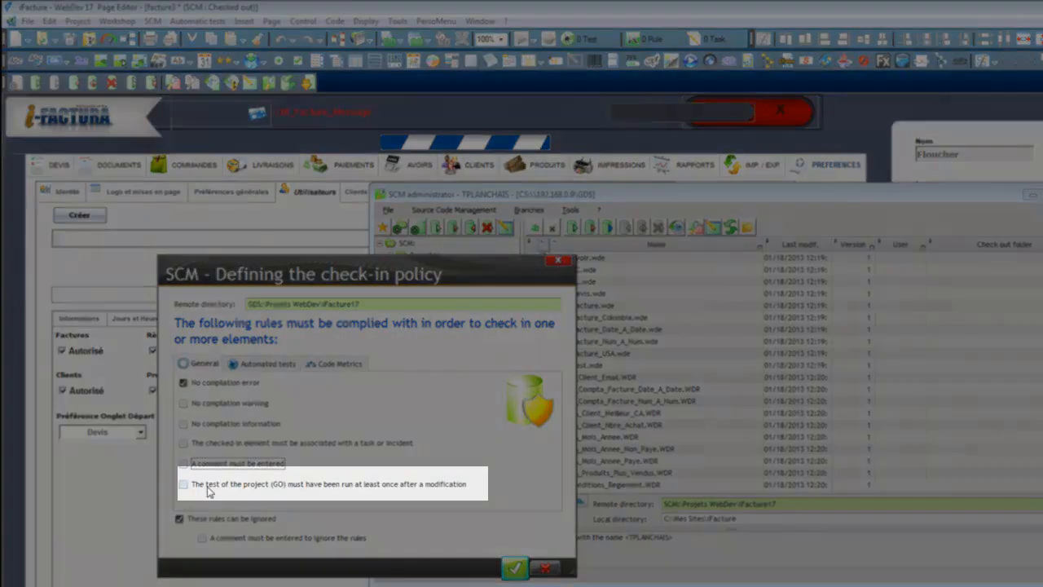
left_click(207, 487)
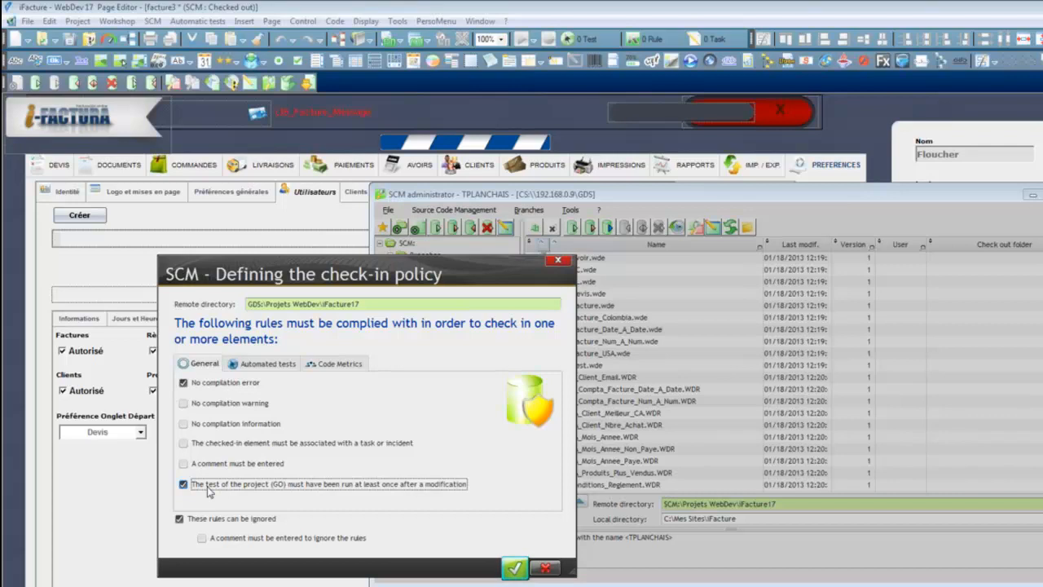
left_click(209, 491)
left_click(213, 539)
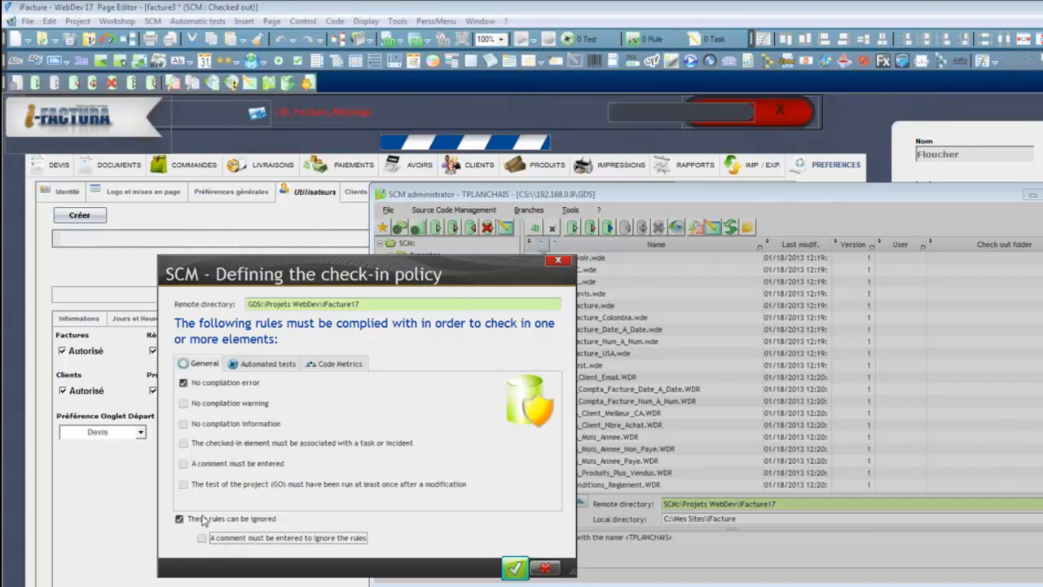
Step: Disallow ignoring the check-in rules and enable the compilation warning, compilation information, task or incident, comment, and project test (GO) rules
left_click(195, 522)
left_click(189, 404)
left_click(196, 425)
left_click(203, 443)
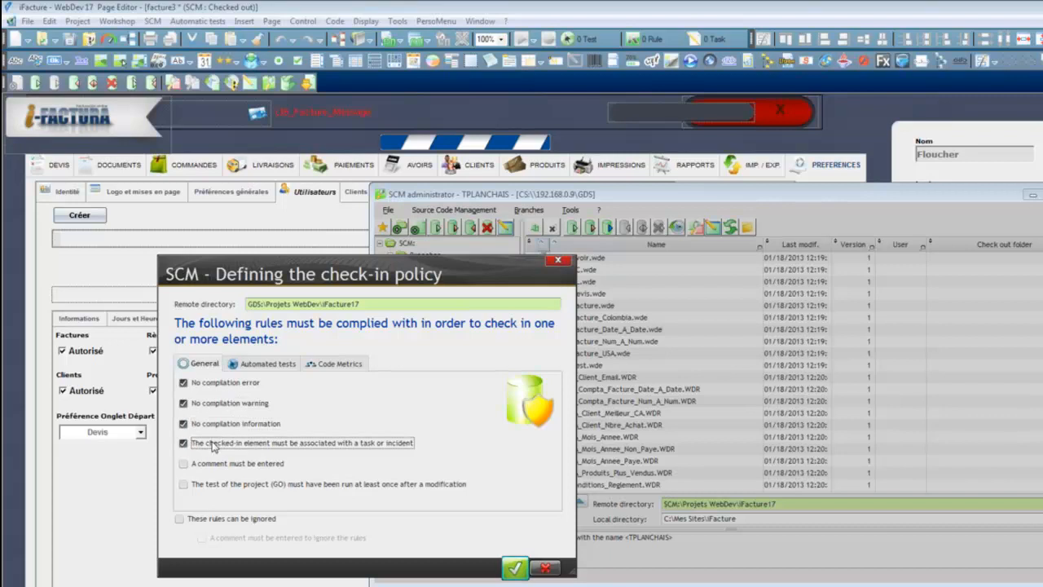
left_click(213, 463)
left_click(218, 484)
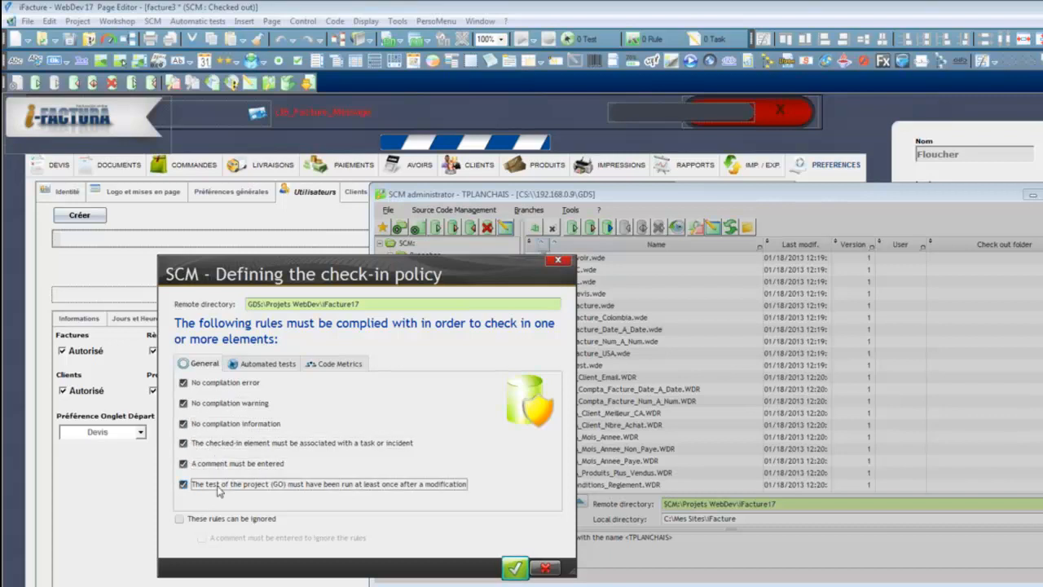
Step: Review the automated test rules, then require the rate of comments in the code to be greater than 20%
left_click(277, 371)
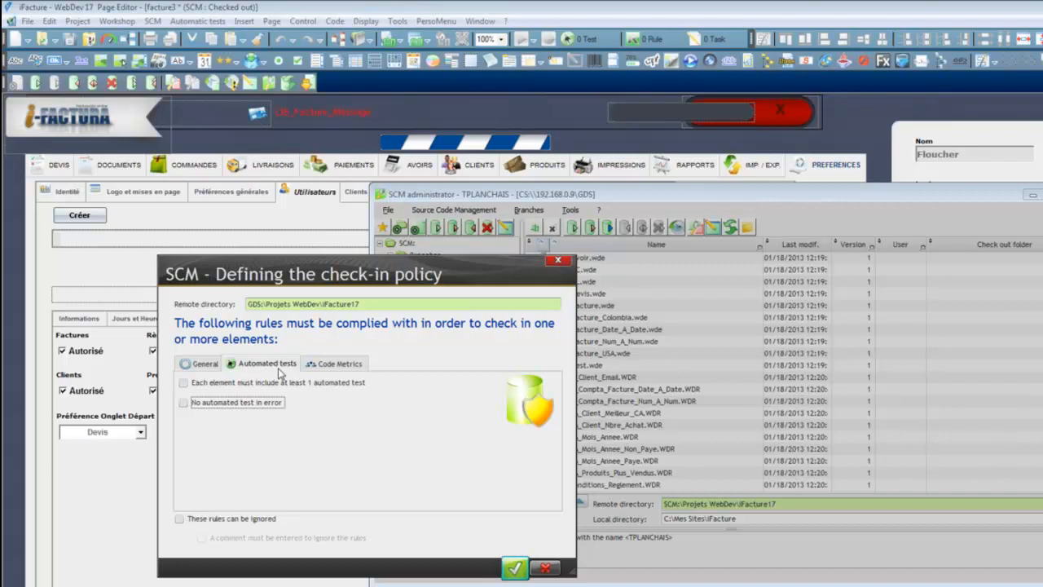
left_click(332, 368)
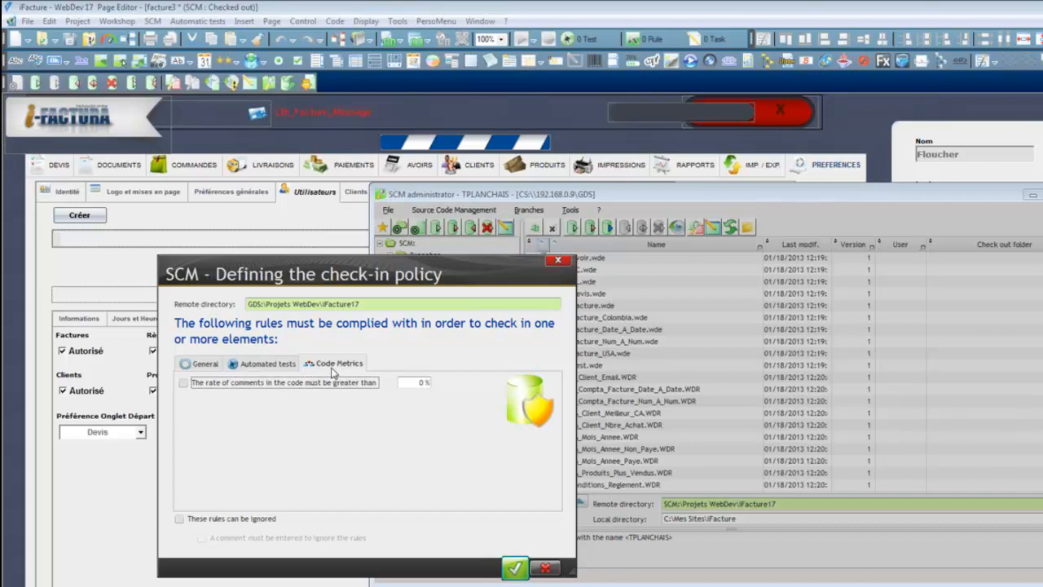
left_click(403, 382)
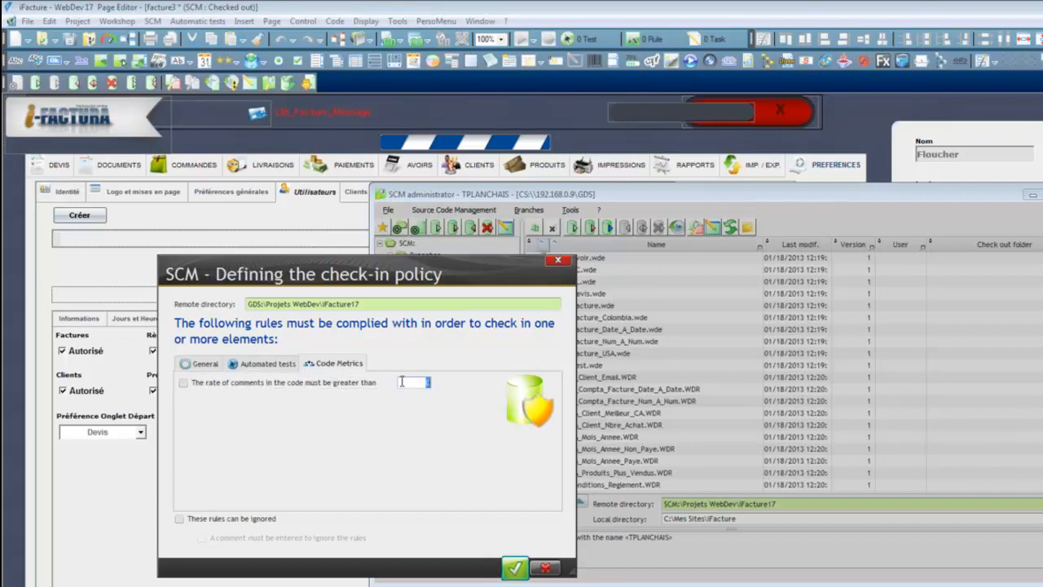
left_click(200, 388)
left_click(410, 382)
type("20")
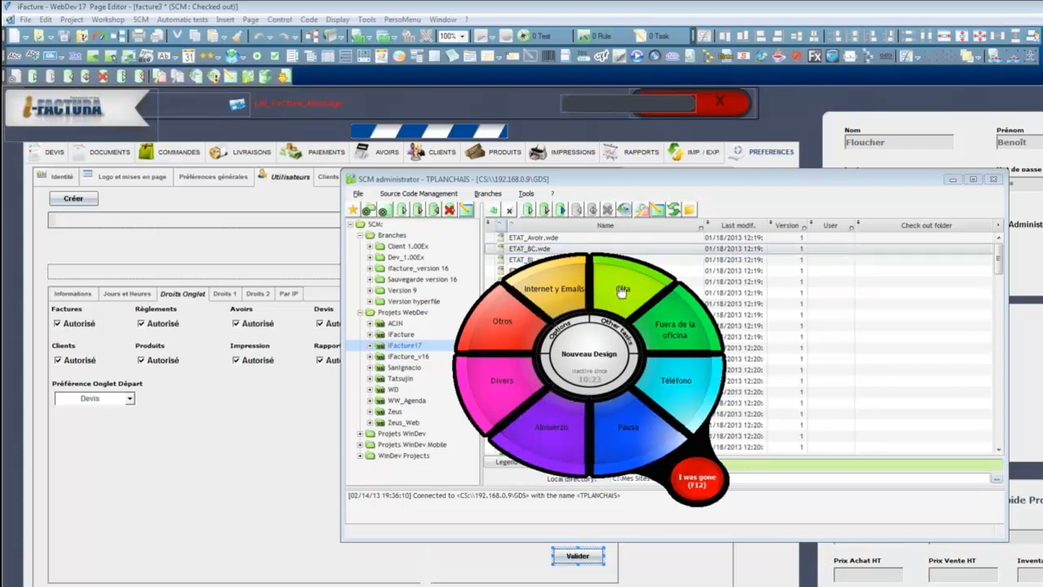
Step: View the other tasks offered by the inactivity wheel and dismiss the wheel
mouse_move(622, 330)
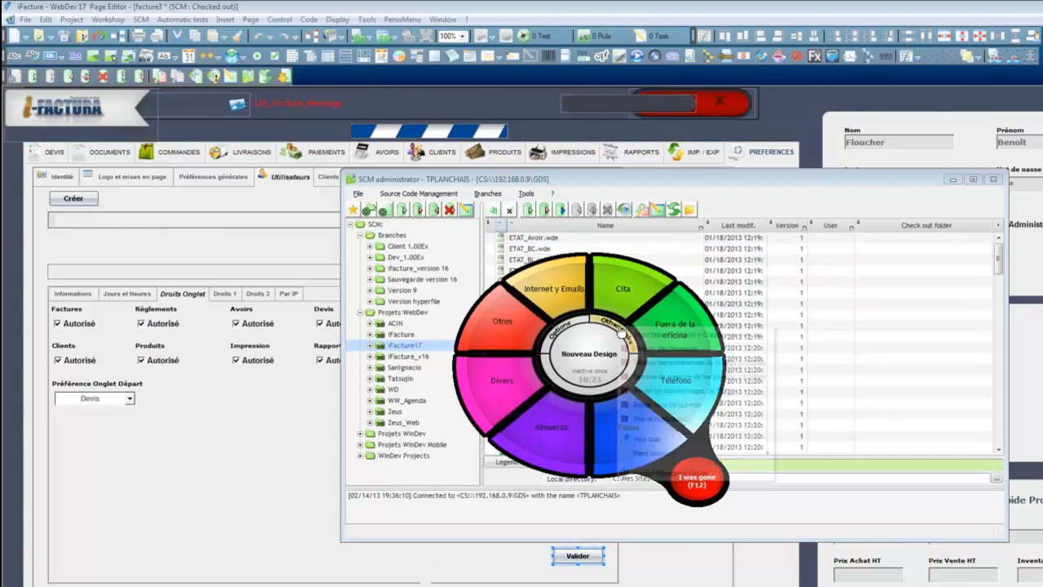
mouse_move(650, 453)
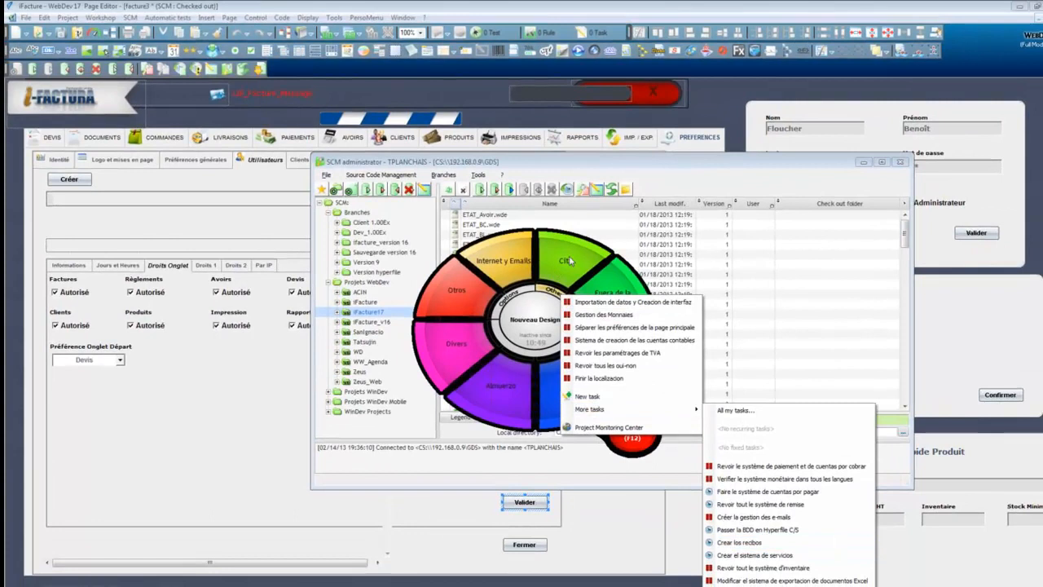
key("Escape")
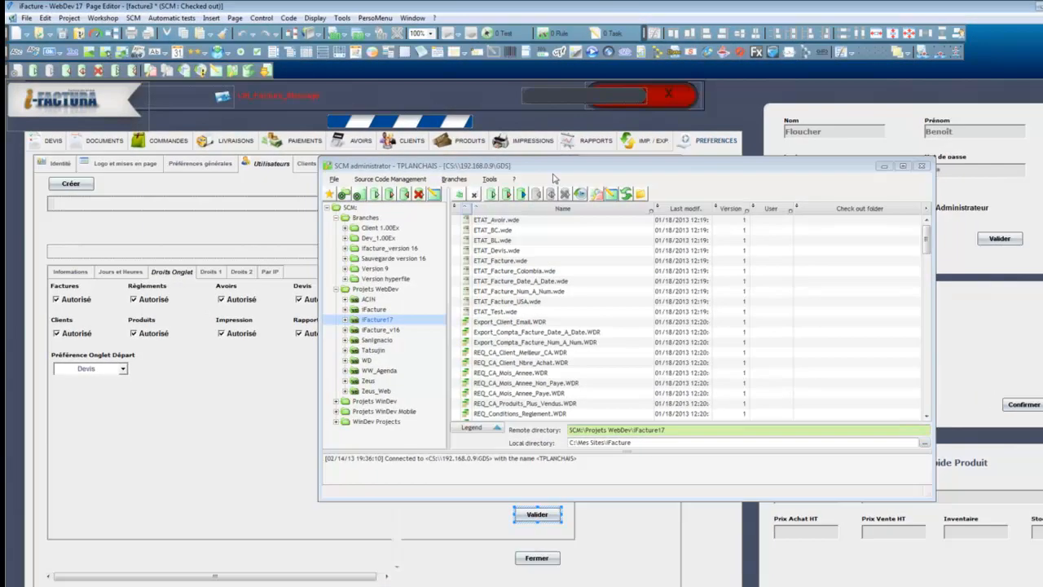
Step: Enlarge the SCM administrator window and examine the folders under the Version hyperfile, Version 9, Sauvegarde version 16, Ifacture_version 16 and Dev_1.00Ex branches
left_click_drag(544, 166, 341, 97)
left_click_drag(728, 433, 990, 585)
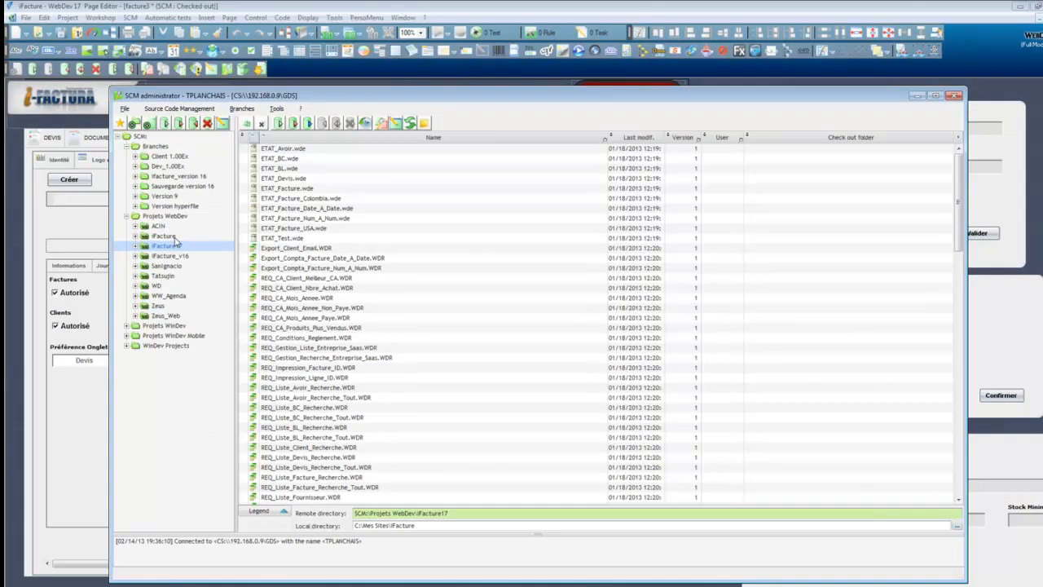
left_click(135, 206)
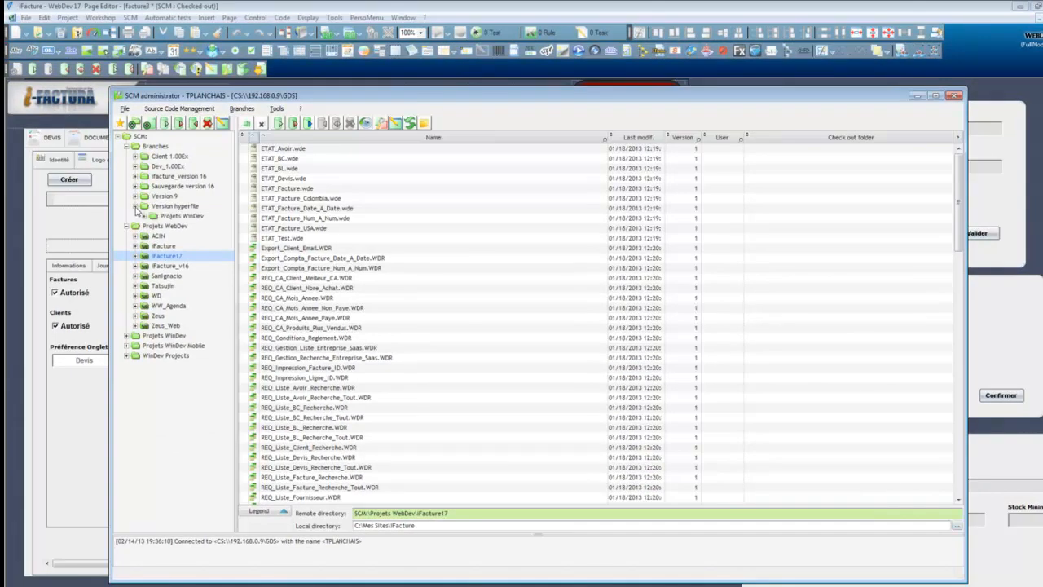
left_click(135, 206)
left_click(135, 196)
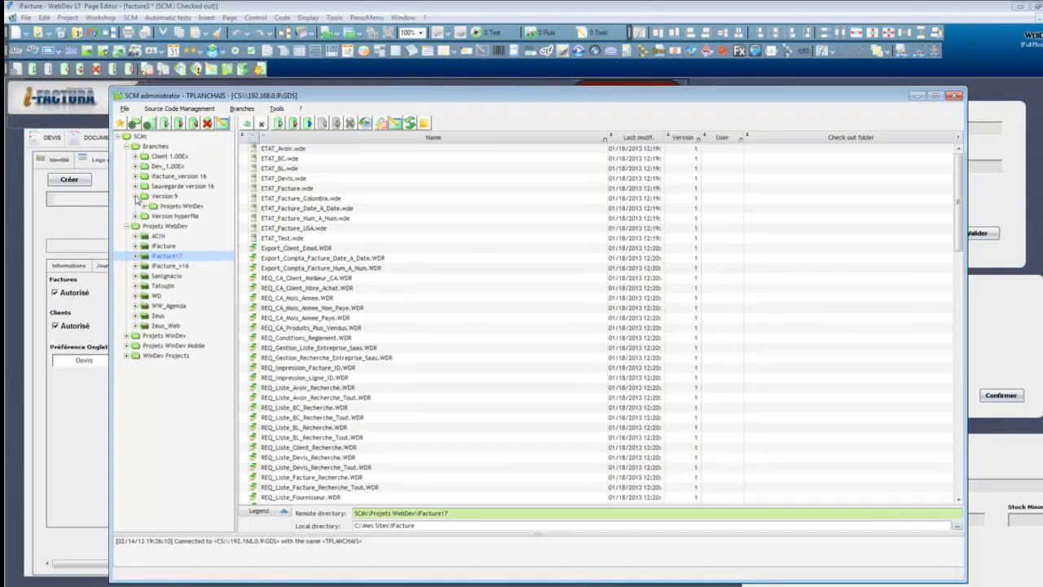
left_click(135, 186)
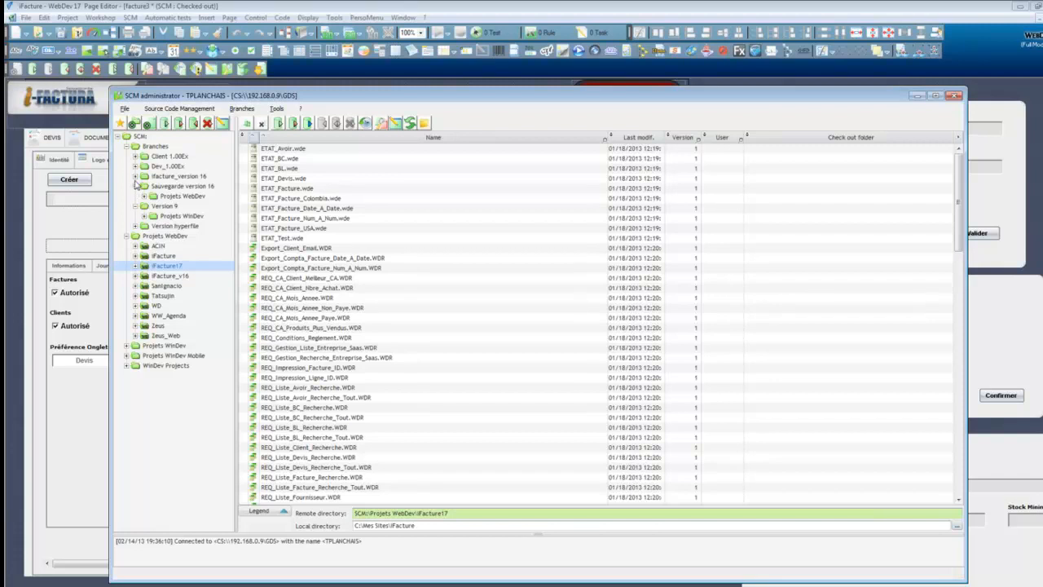
left_click(135, 177)
left_click(135, 178)
left_click(136, 166)
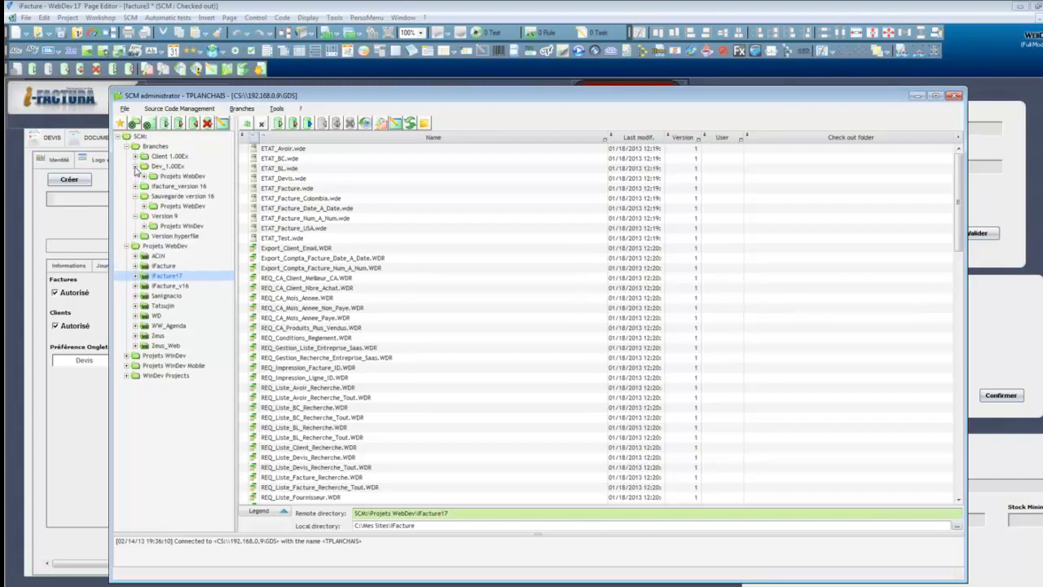
left_click(135, 166)
left_click(125, 146)
left_click(126, 147)
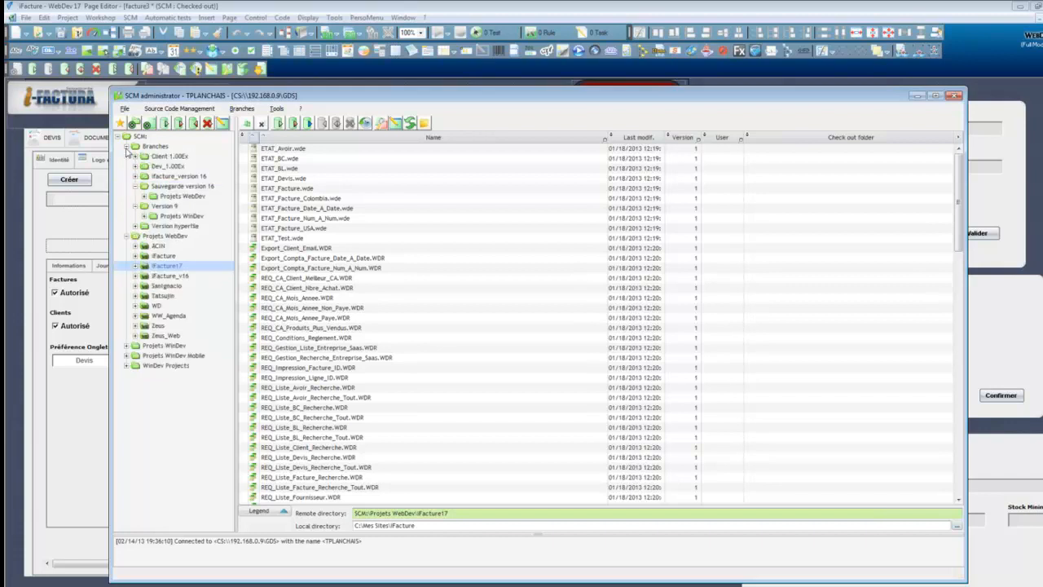
left_click(135, 186)
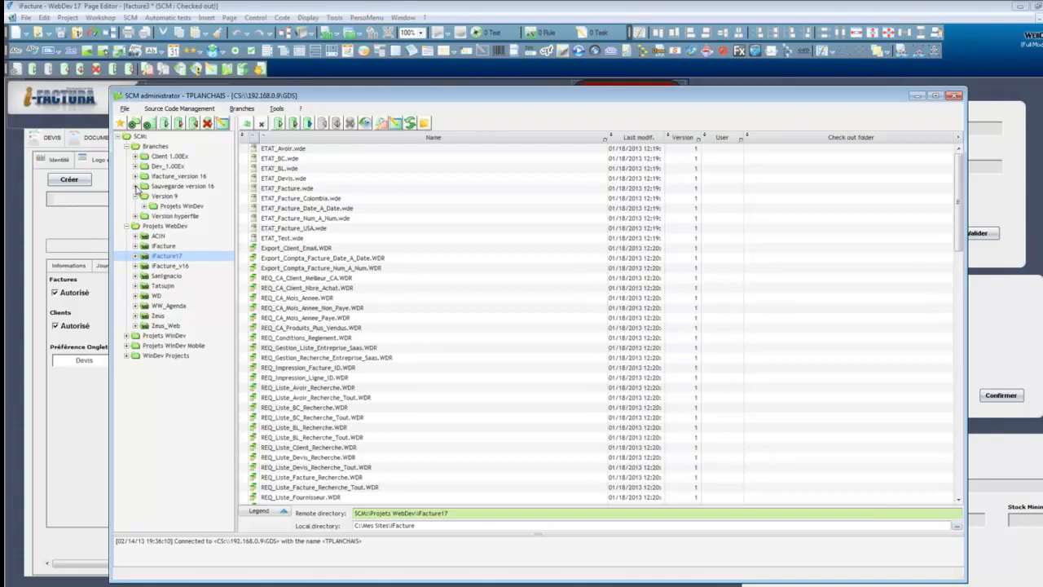
Step: Expand the iFacture17 project and its IFACTURE_WEB folder, and locate the checked-out facture3.wwh page among the project elements
left_click(135, 256)
left_click(144, 276)
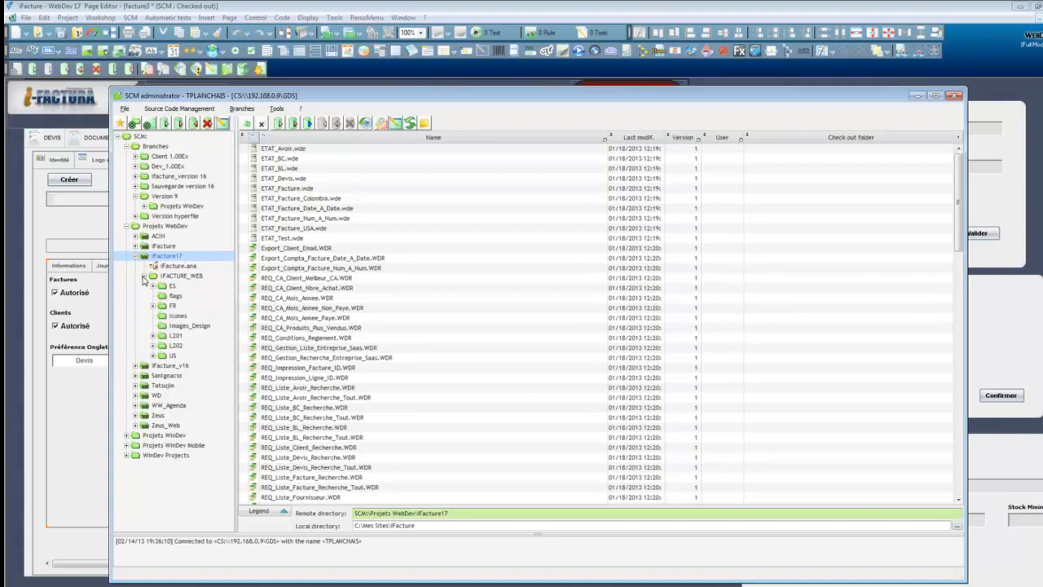
left_click(381, 260)
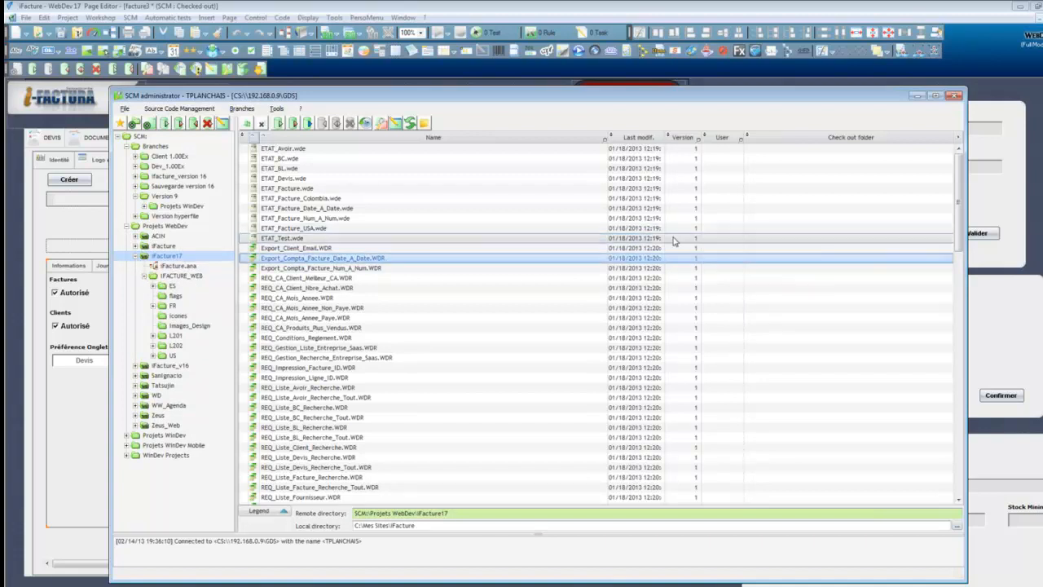
scroll(515, 329, "down", 15)
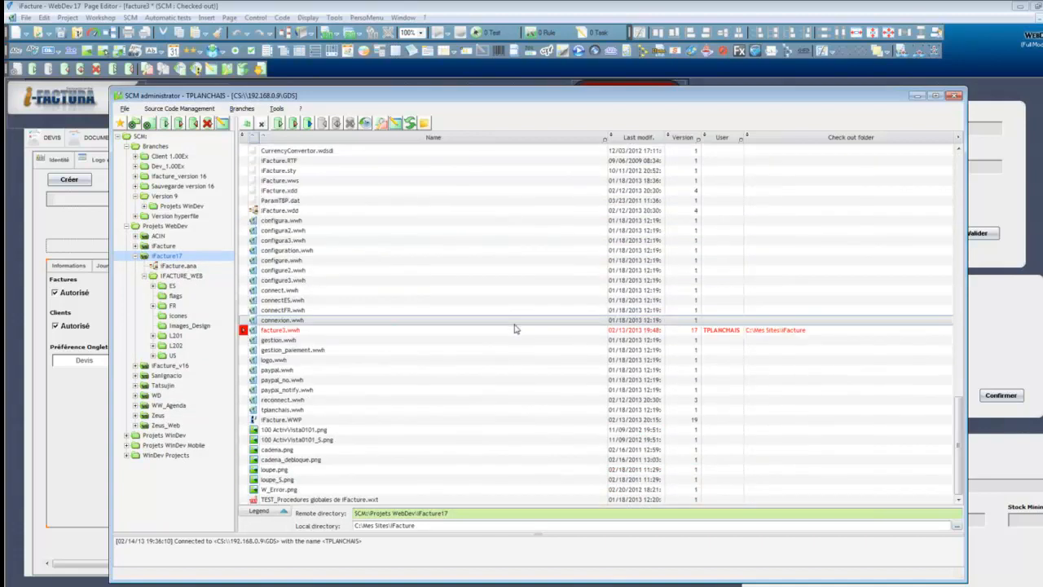
left_click(480, 334)
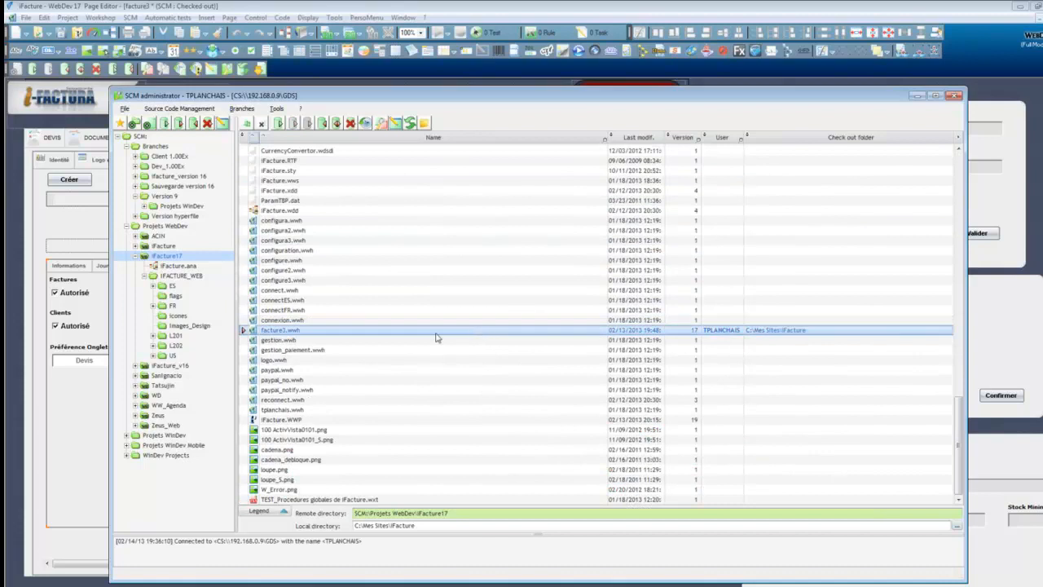
left_click(299, 322)
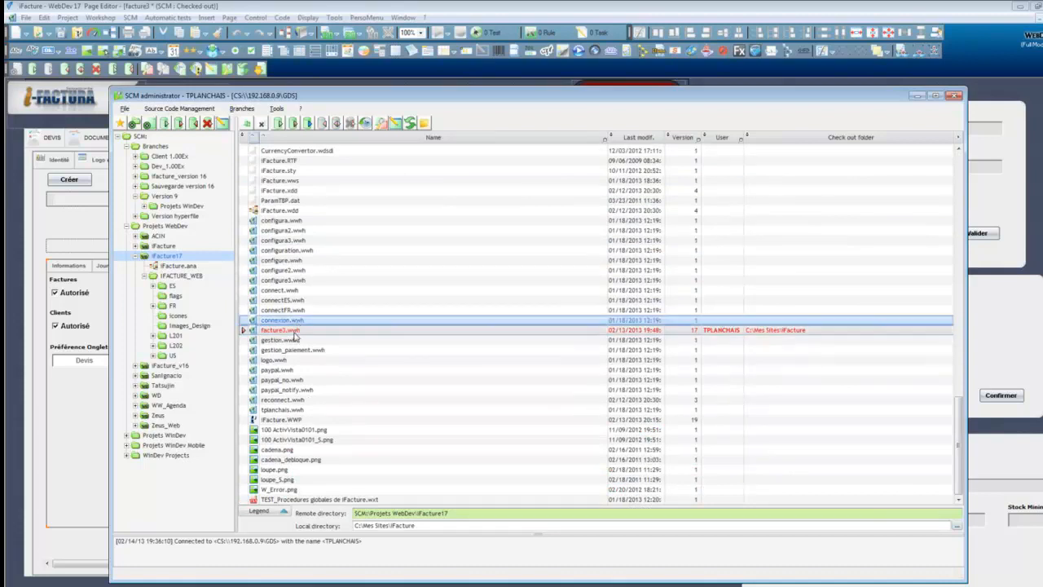
left_click(296, 334)
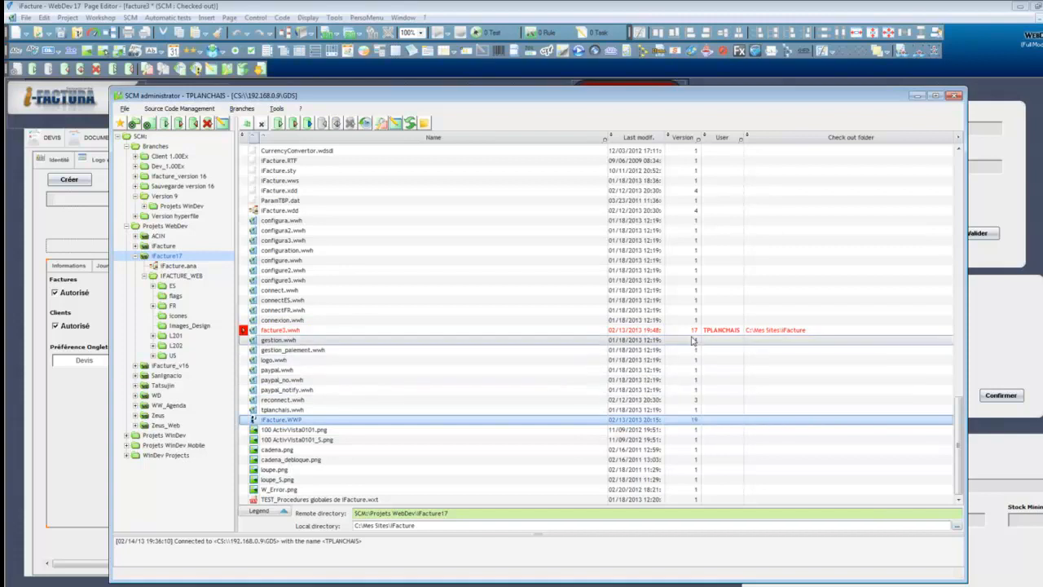
Step: Open the SCM history of facture3.wwh, preview versions 16 and 14, and close the history
left_click(132, 18)
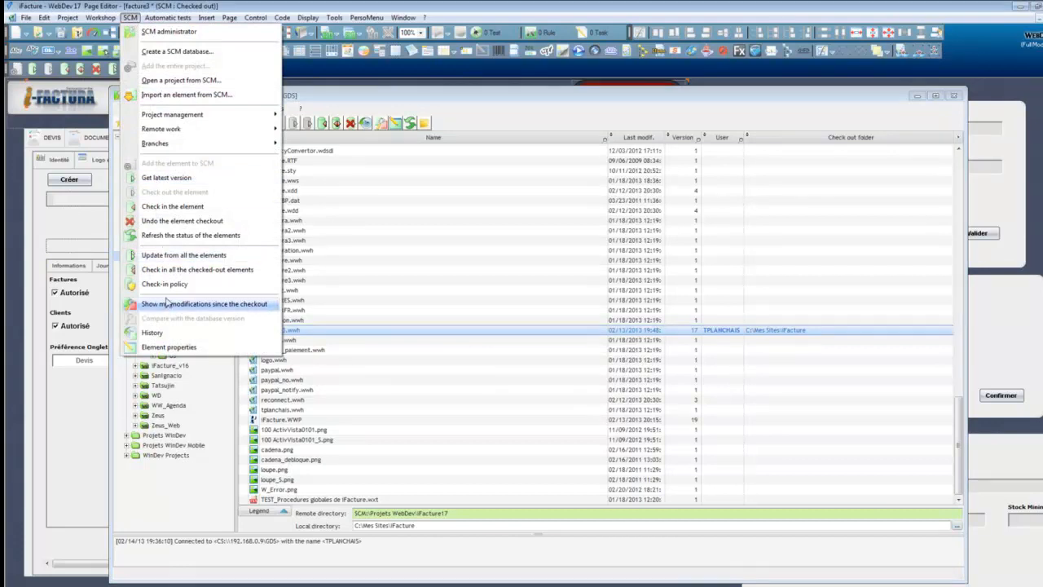
left_click(152, 332)
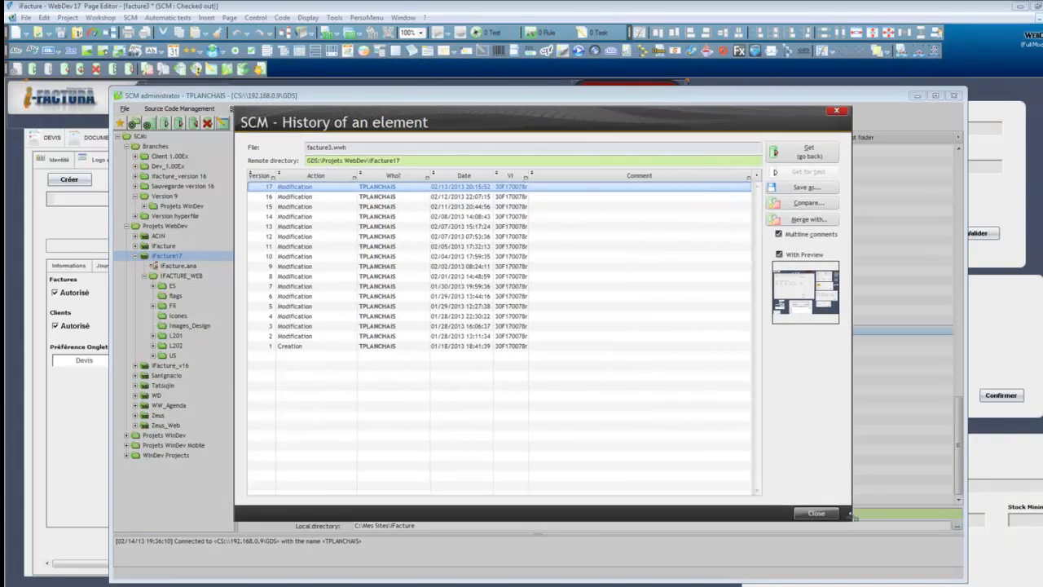
left_click(450, 198)
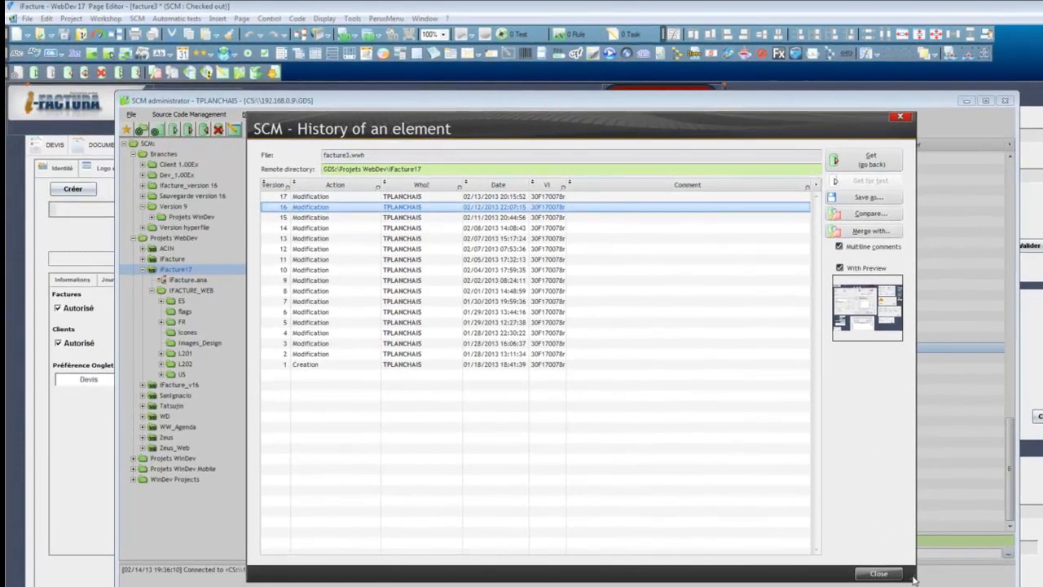
key("Down")
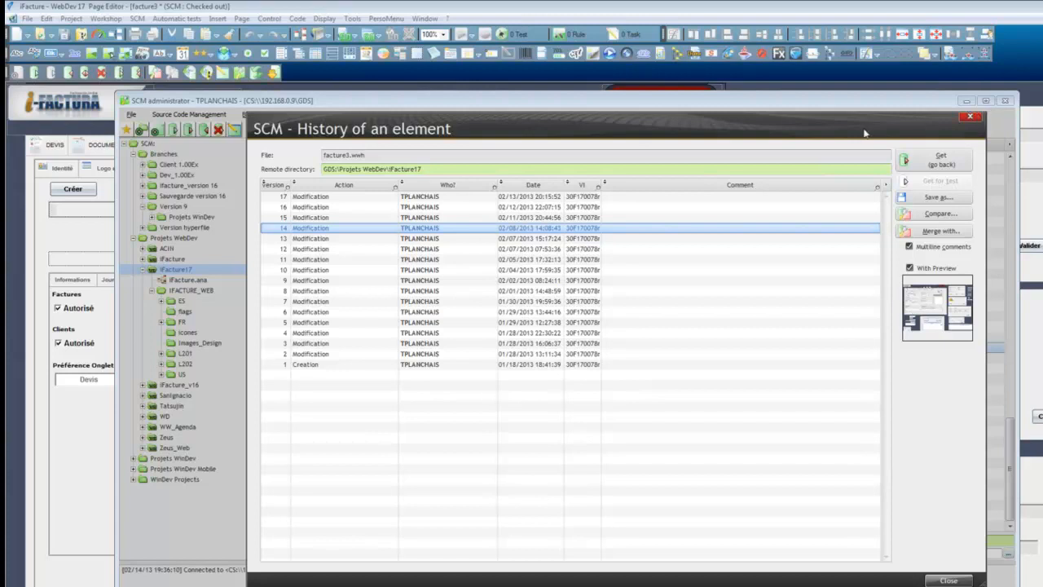
left_click(971, 119)
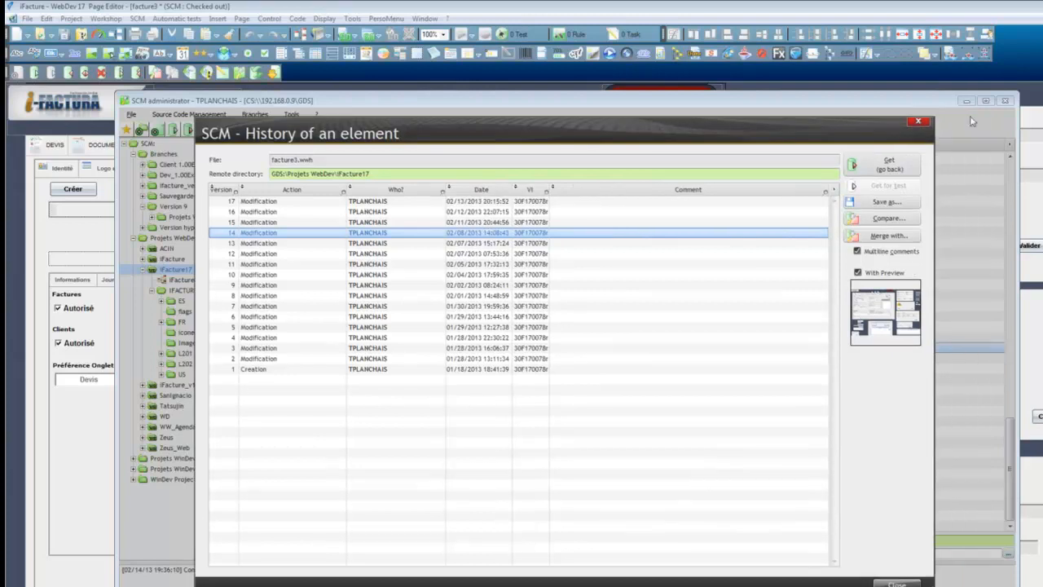
left_click(897, 583)
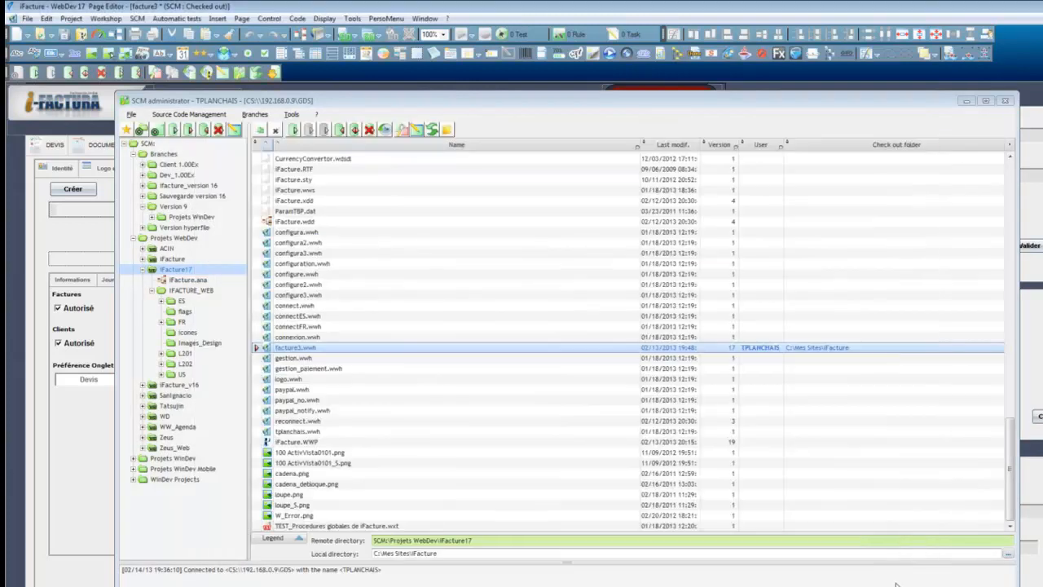
Step: View the source control commands available for connexion.wwh and dismiss them without running any
left_click(388, 369)
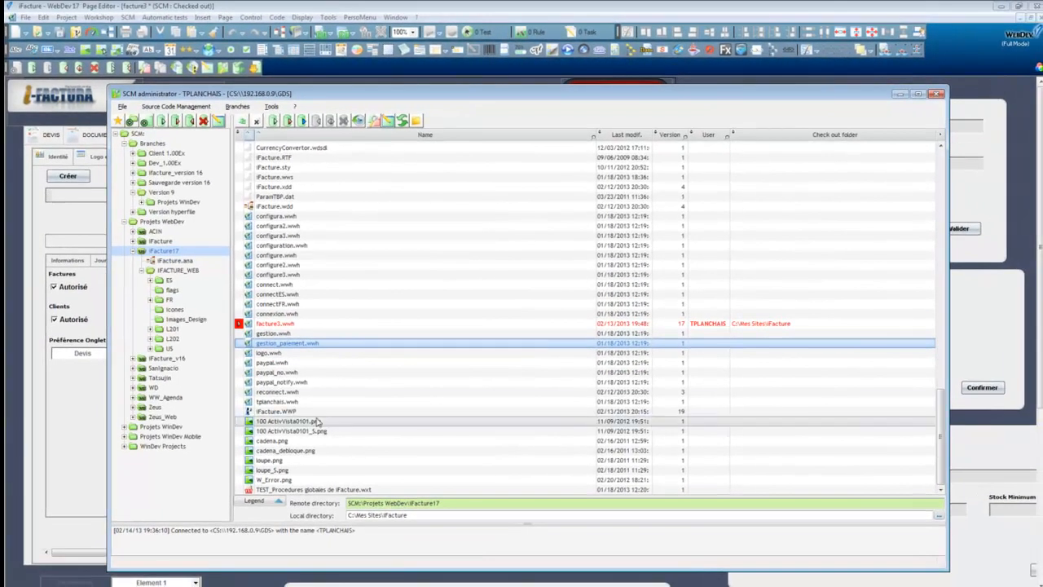
right_click(296, 315)
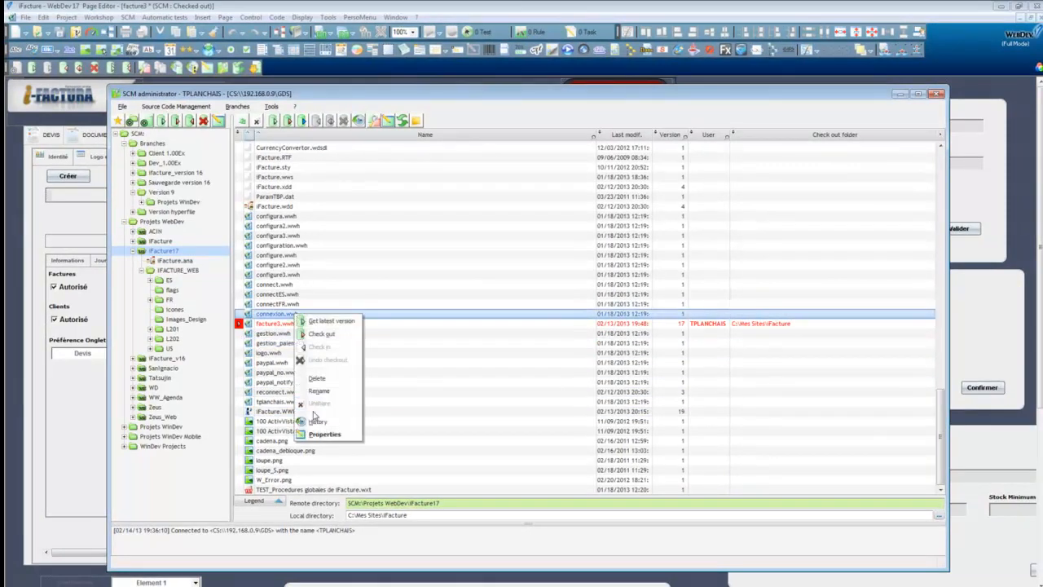
left_click(267, 440)
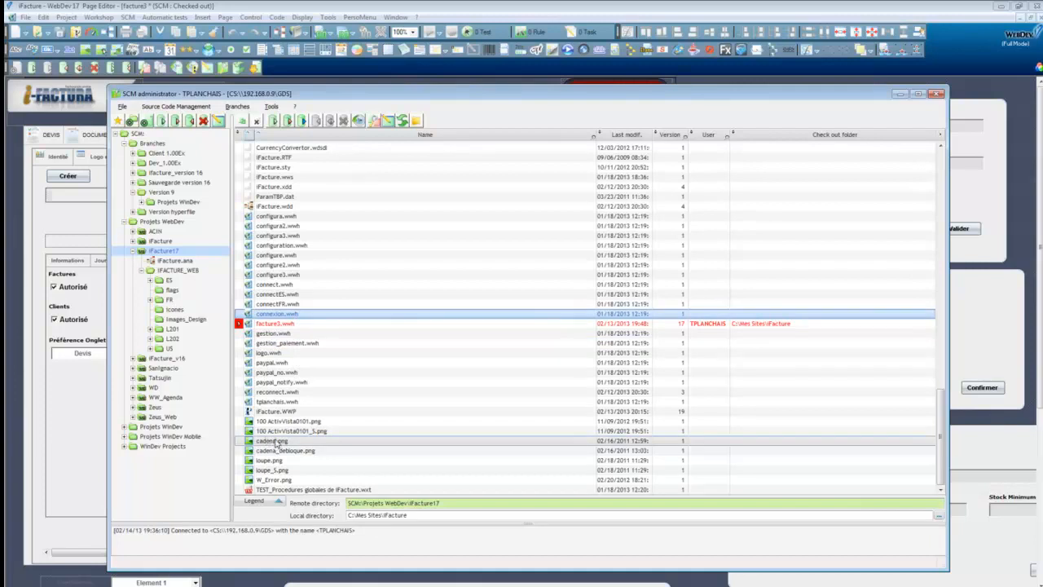
Step: View the source control commands available for the cadena.png image and dismiss them without running any
right_click(276, 440)
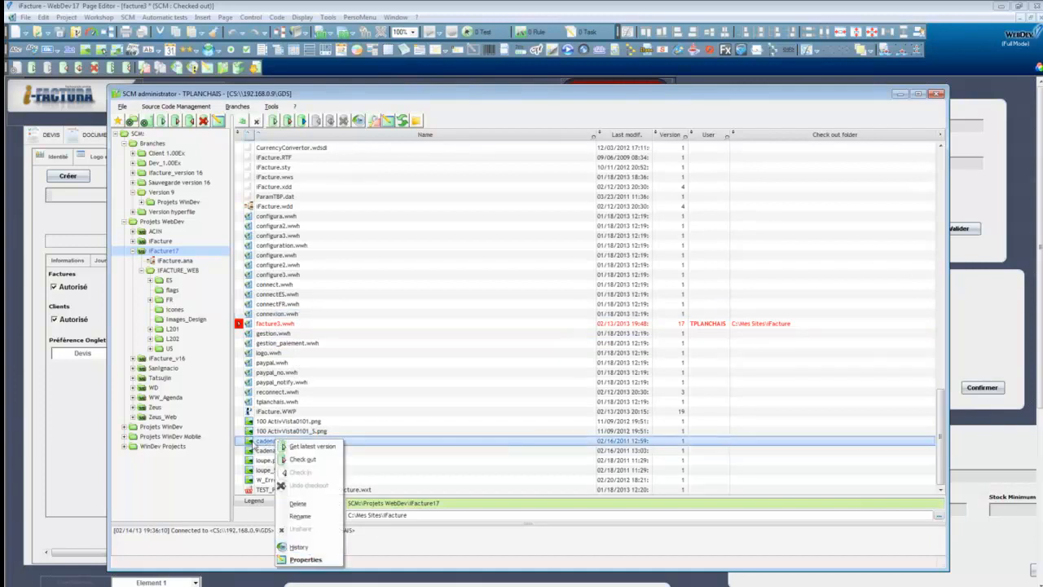
left_click(255, 447)
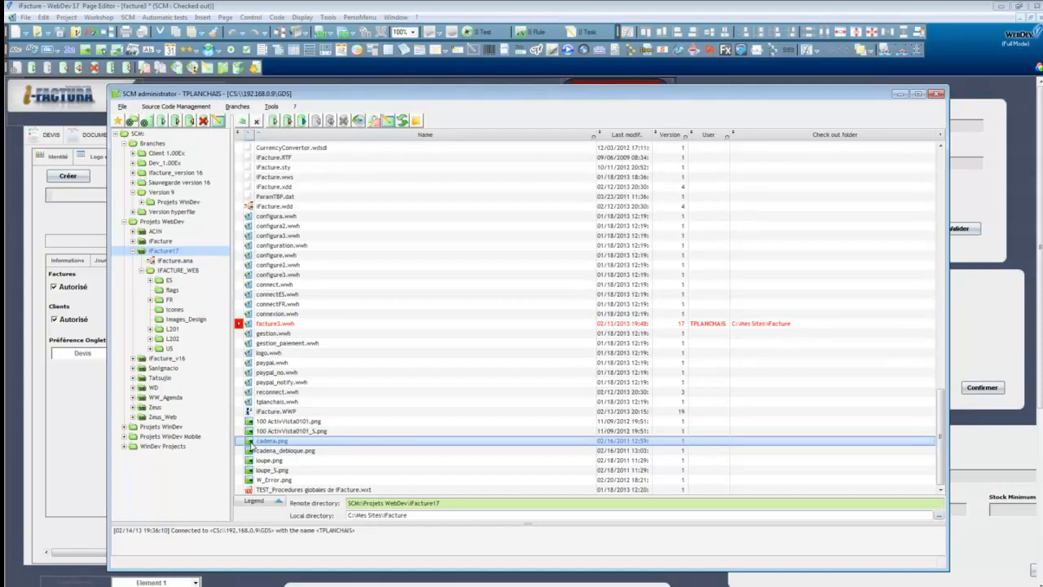
left_click(285, 431)
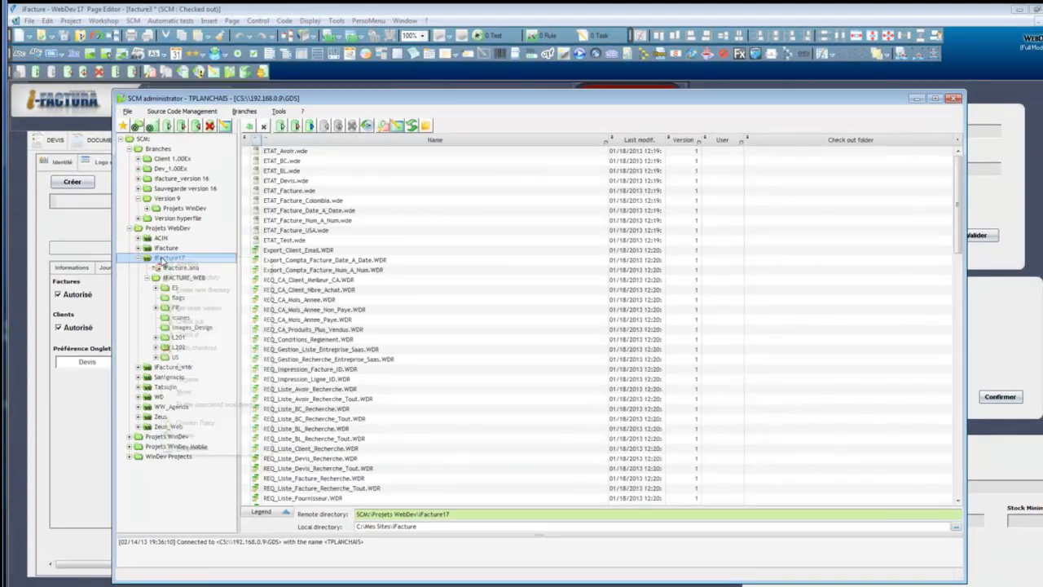
Step: Open the directory properties of the iFacture17 project, review its rights for Everyone, and close the properties
right_click(160, 257)
left_click(196, 448)
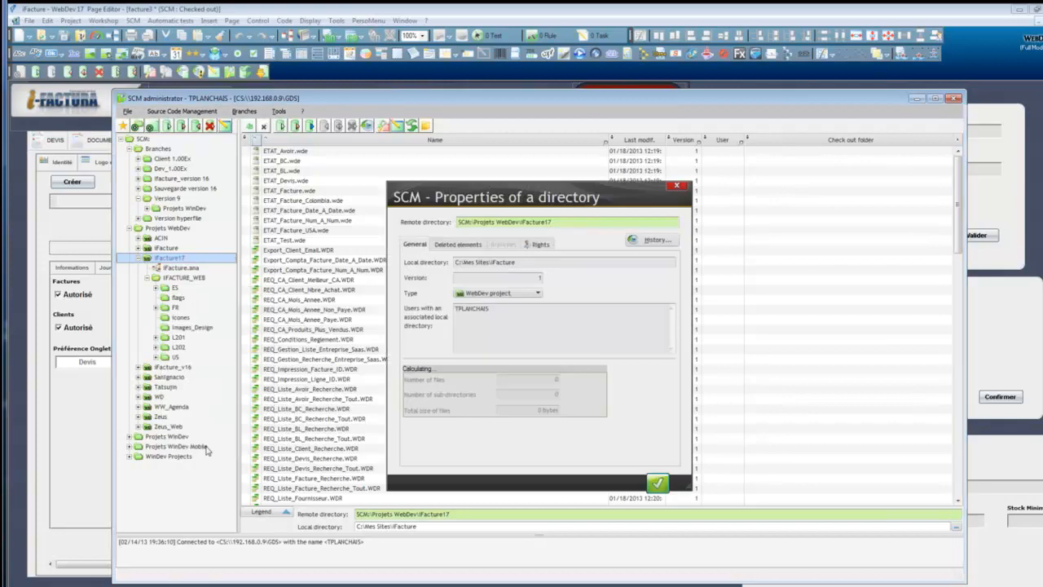
left_click_drag(528, 205, 432, 190)
left_click(440, 228)
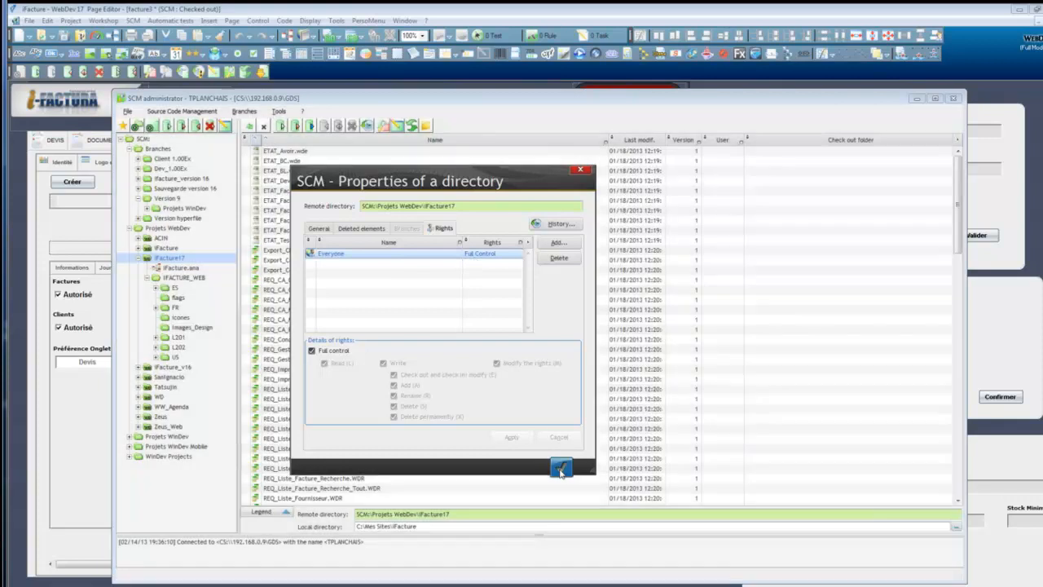
left_click(561, 468)
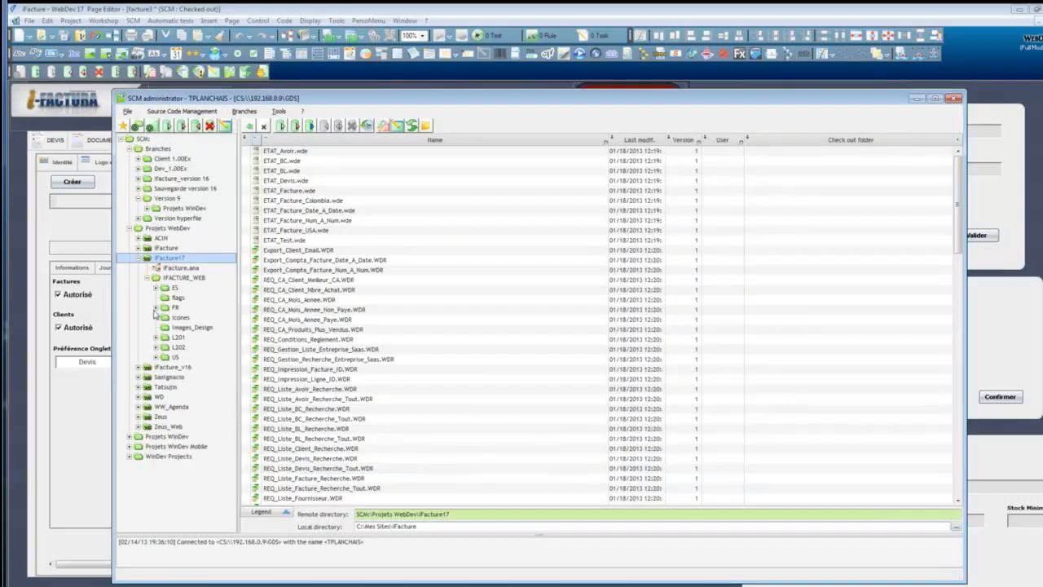
Step: Locate facture3.wwh among the iFacture17 elements and display the rights in its element properties
left_click(325, 302)
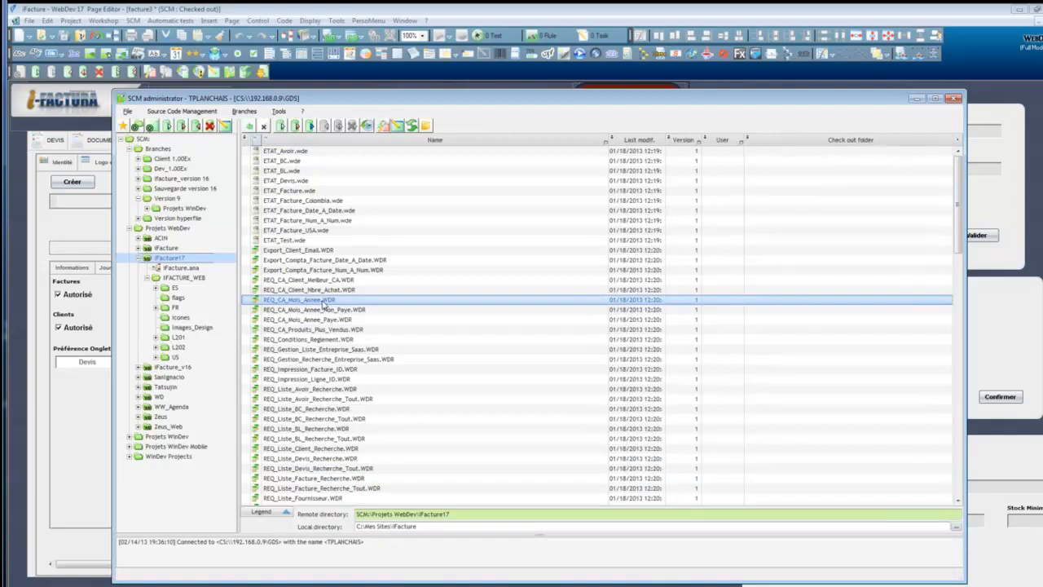
scroll(324, 304, "down", 3)
scroll(325, 304, "down", 14)
scroll(327, 289, "down", 12)
left_click(284, 332)
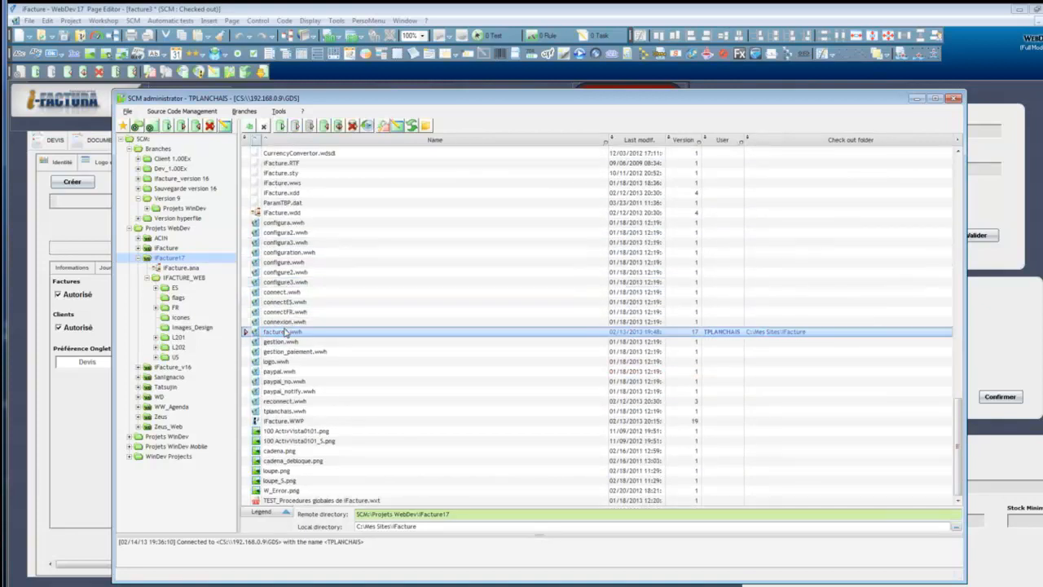
right_click(285, 333)
left_click(317, 450)
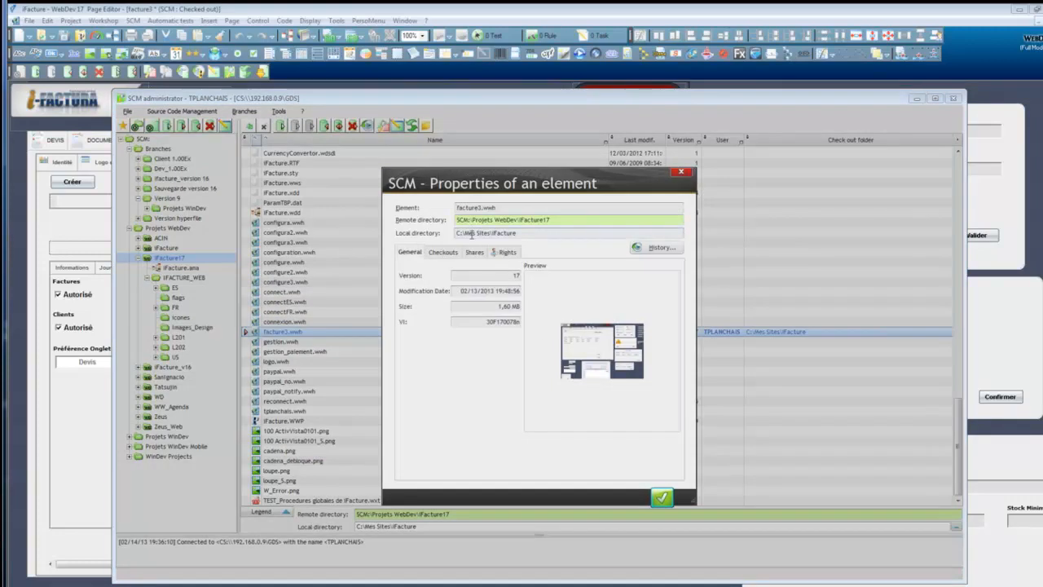
left_click(504, 252)
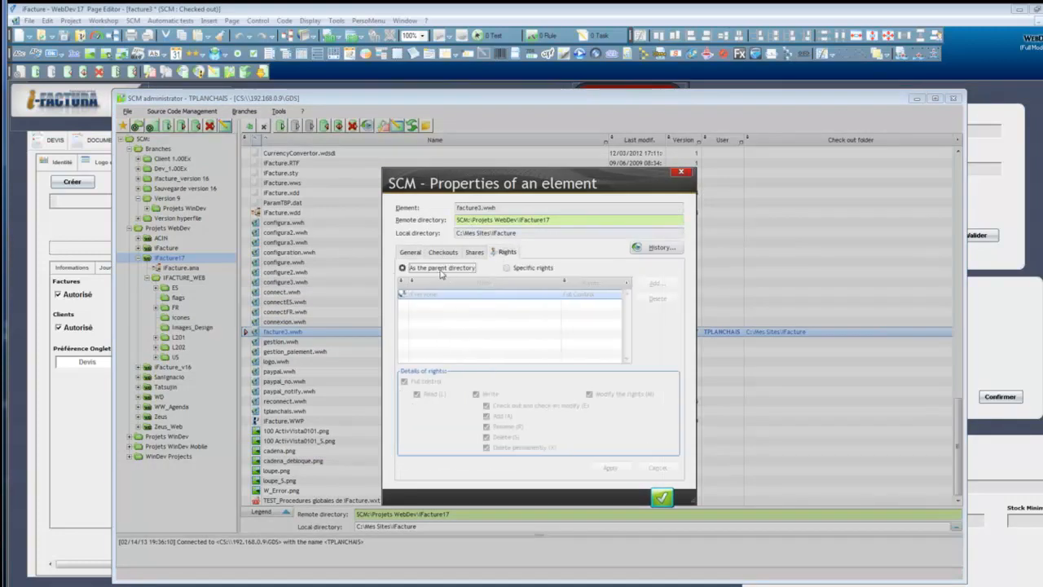
Step: Switch facture3.wwh to specific rights, open and cancel the addition of rights for a user, and validate the properties
left_click(510, 269)
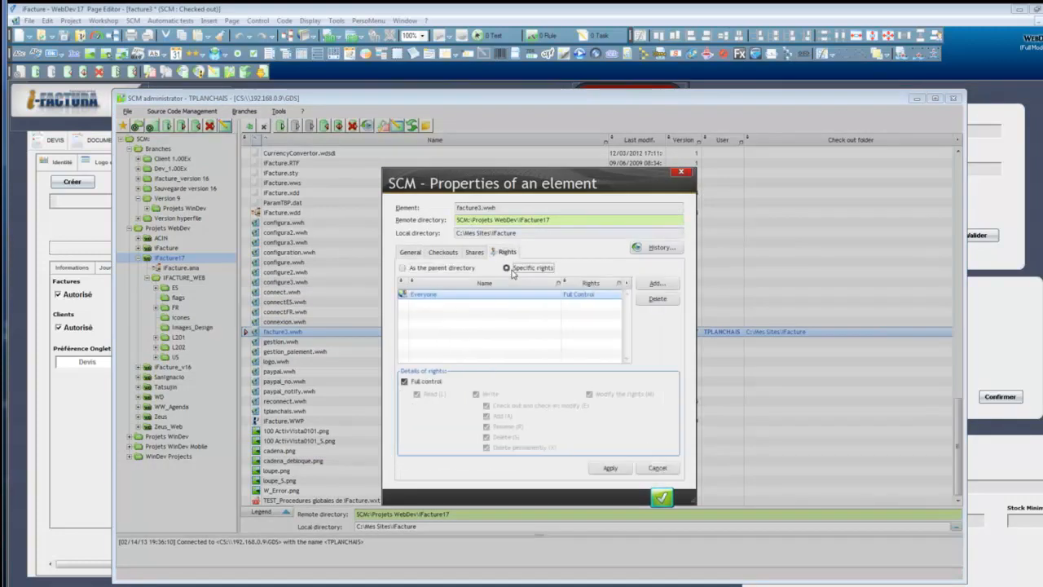
left_click(656, 285)
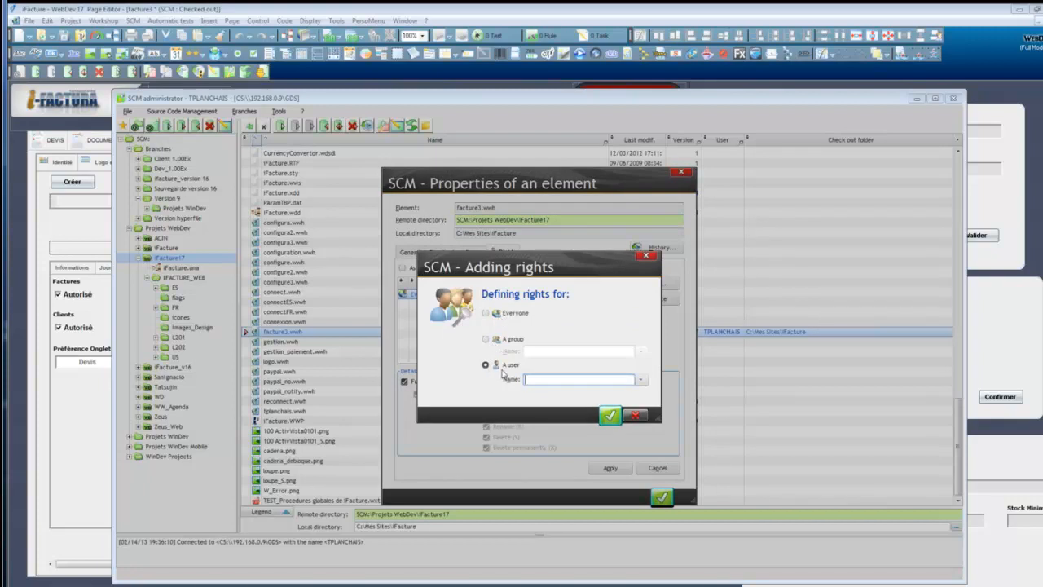
left_click(636, 415)
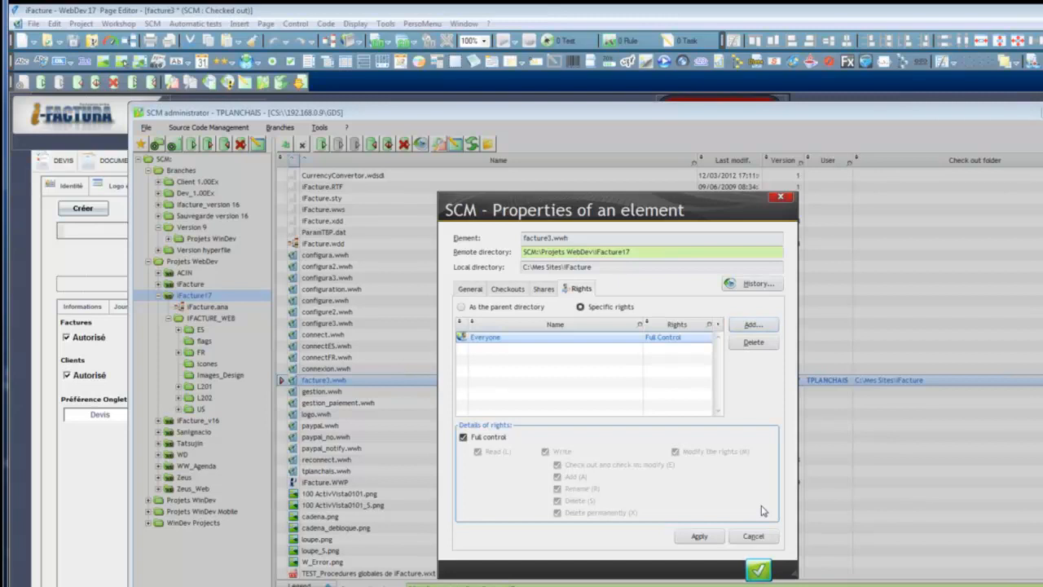
left_click(759, 570)
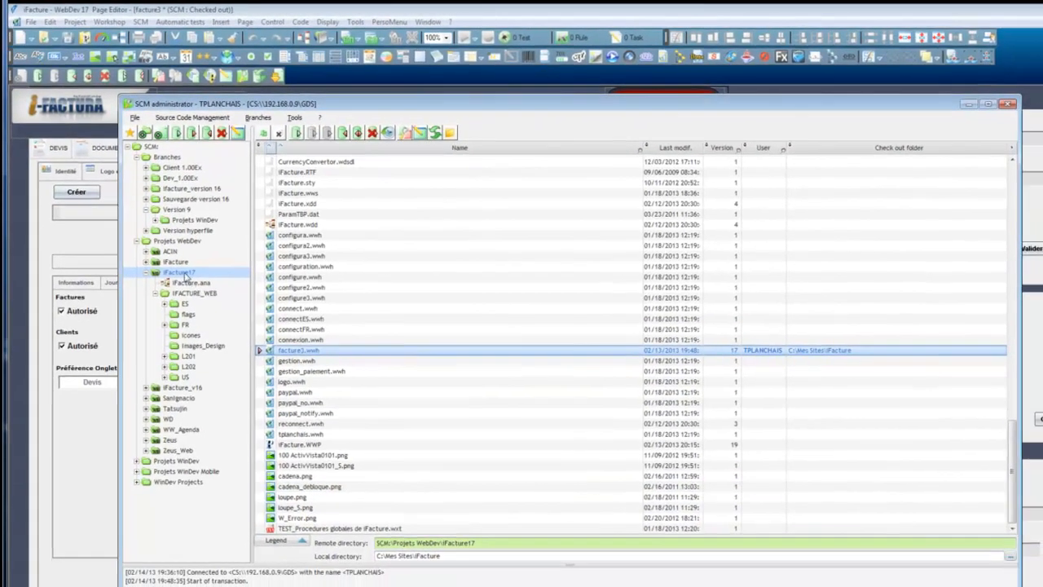
Step: Reopen the rights of facture3.wwh, set them to match the parent directory, and validate the properties
right_click(292, 353)
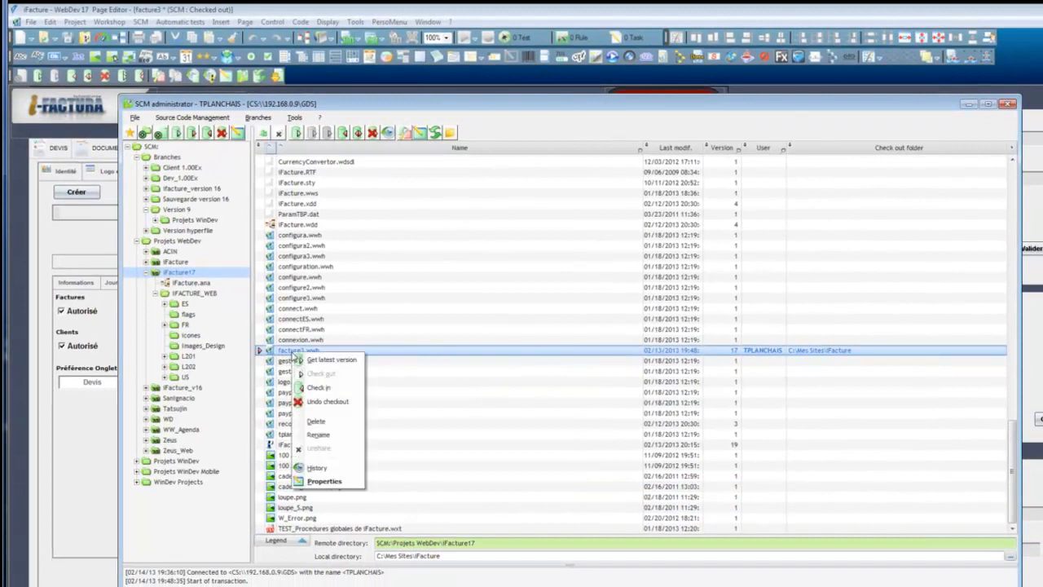
left_click(330, 482)
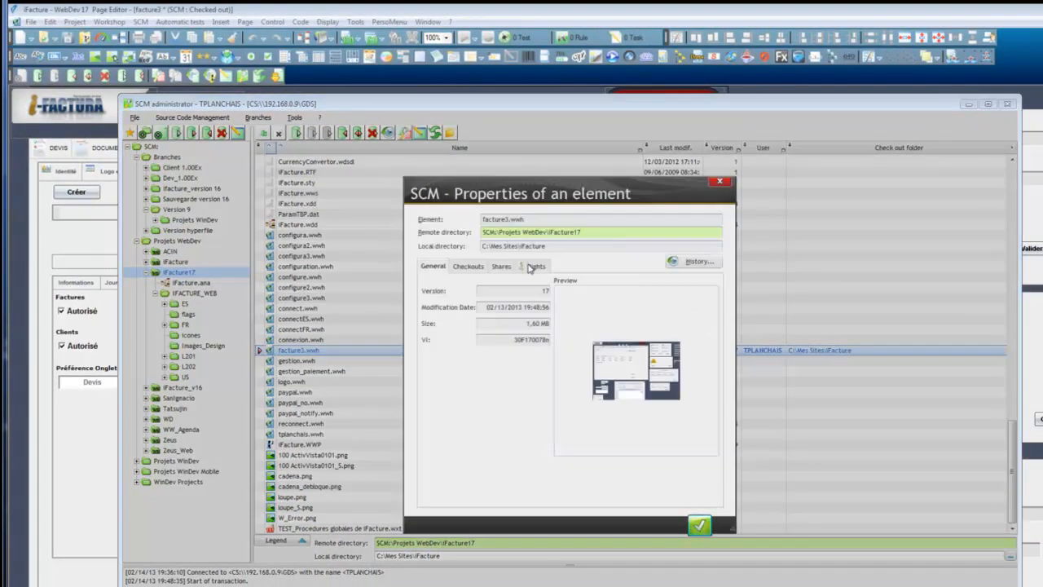
left_click(528, 266)
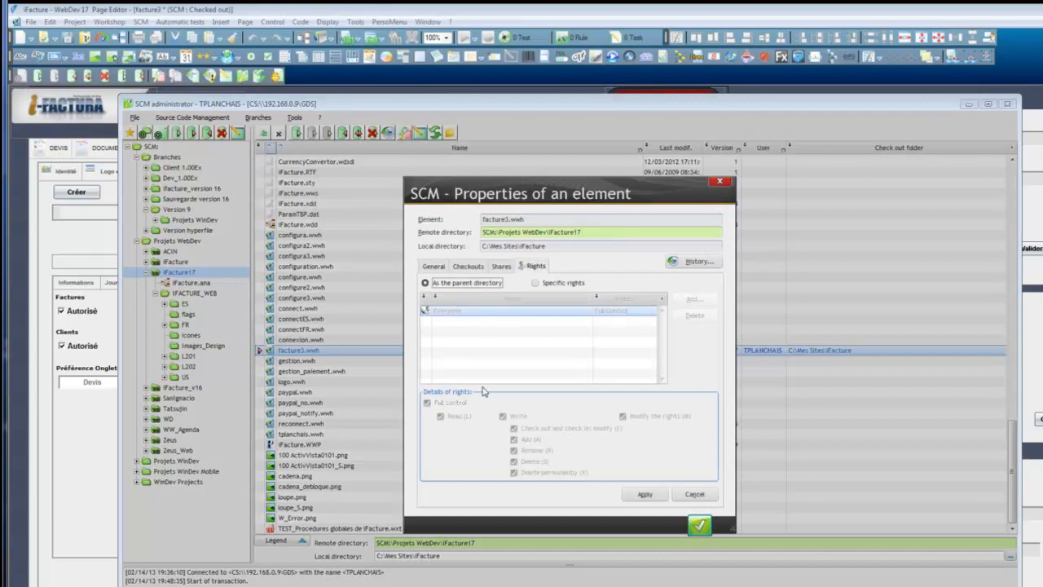
left_click(699, 526)
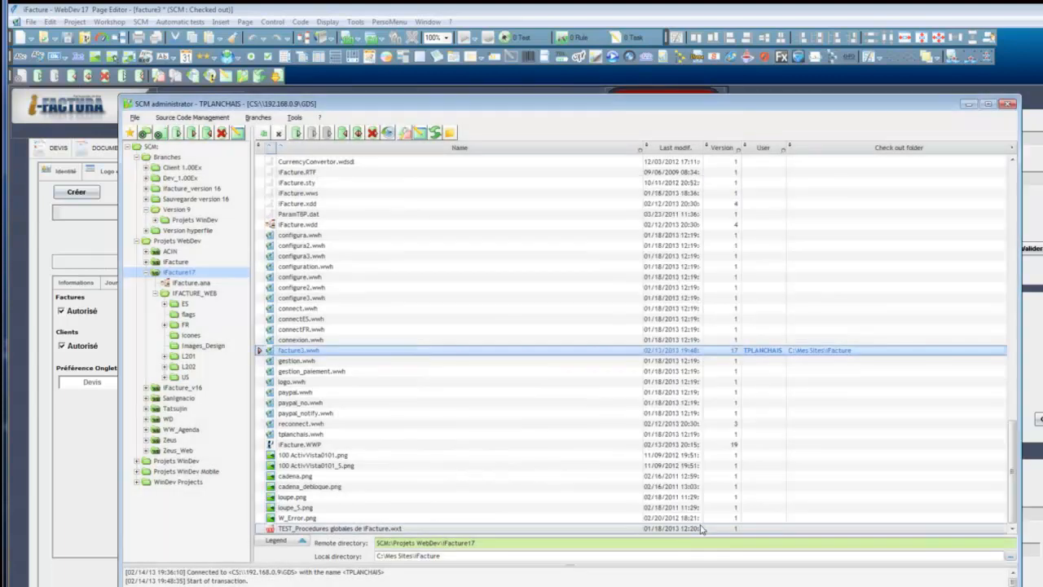
Step: Close the SCM administrator and switch from the facture3 page to the iFacture project dashboard
left_click(345, 373)
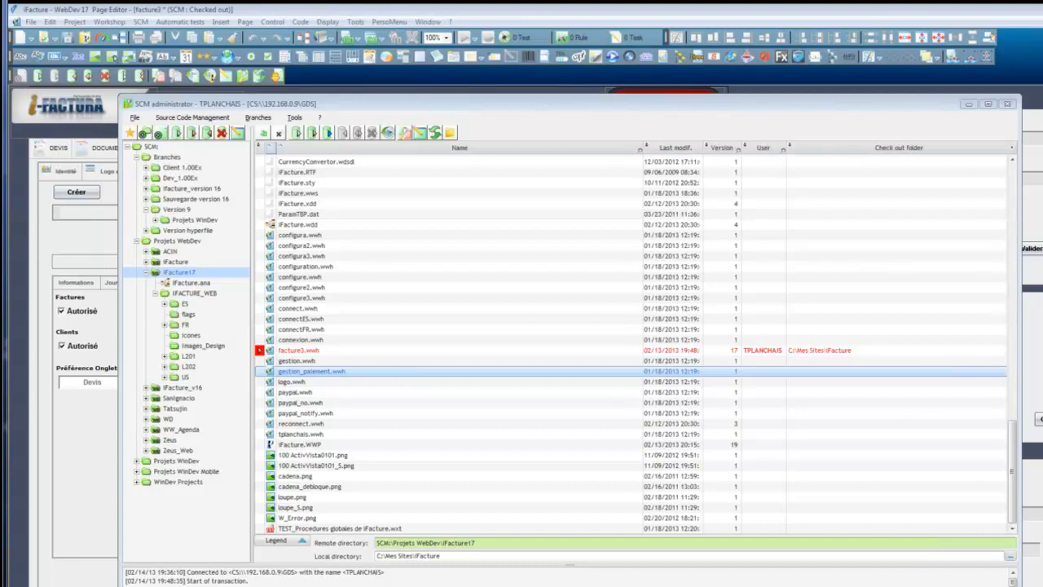
left_click(1008, 104)
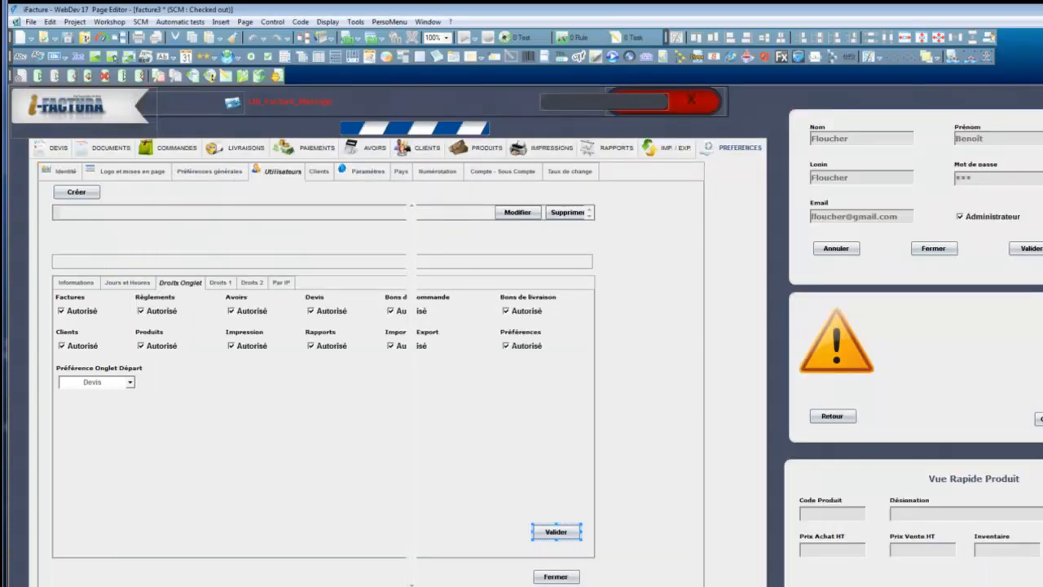
key("ctrl+Tab")
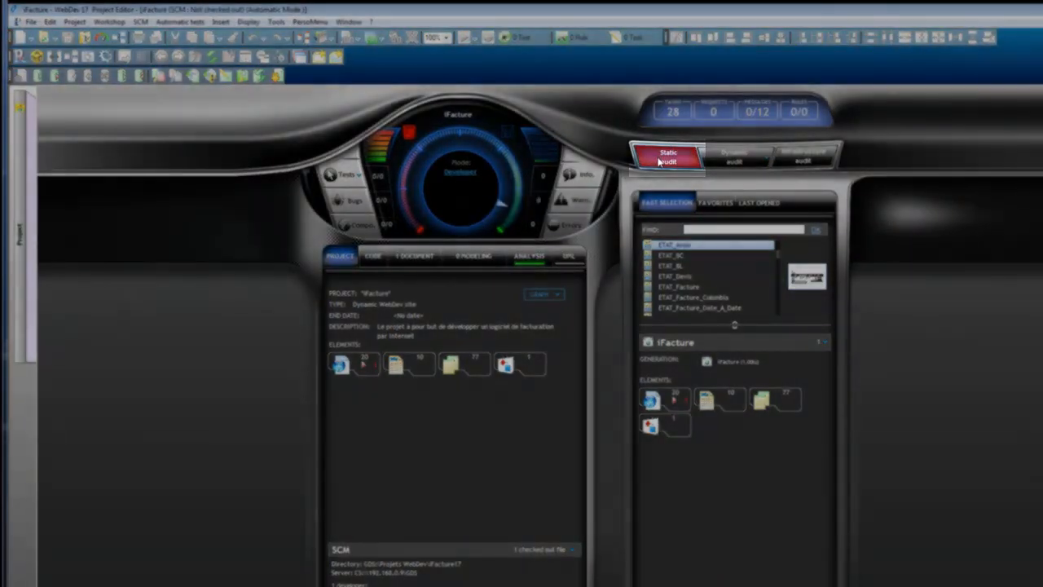
Step: Run the static audit on the entire iFacture project, confirming the automatic project checkout without a comment
left_click(660, 159)
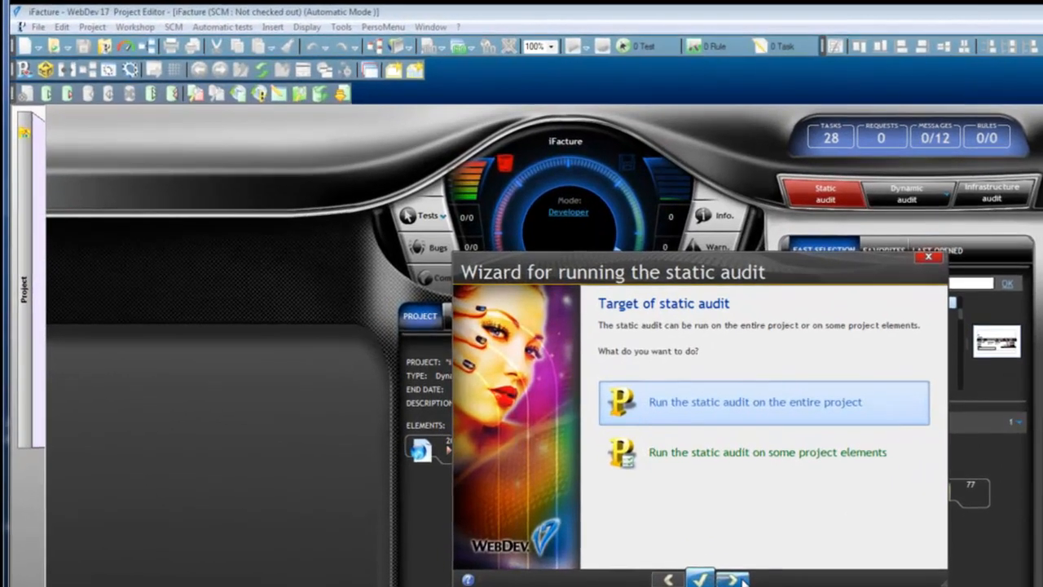
left_click(738, 579)
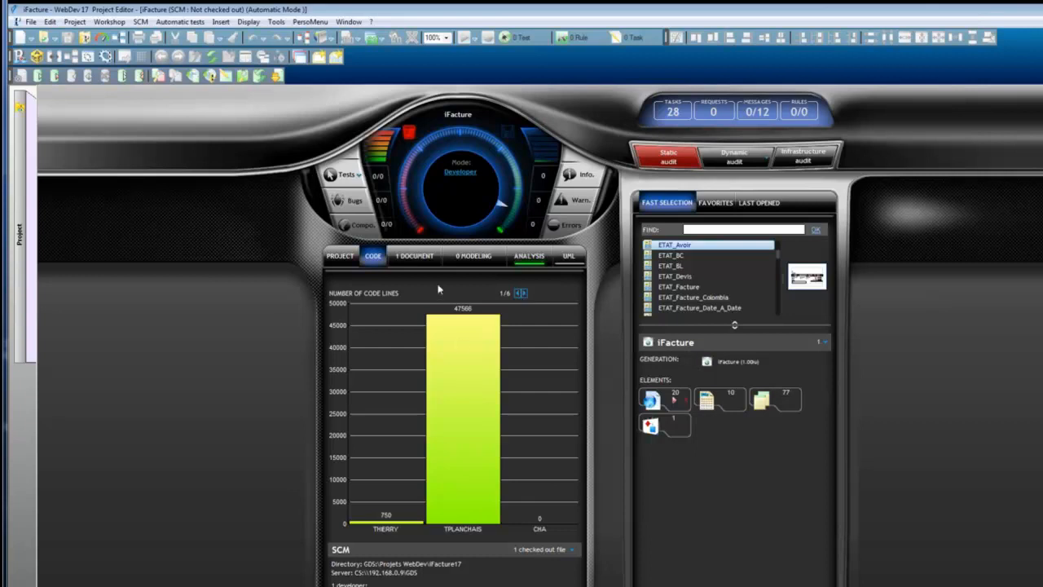
left_click(667, 160)
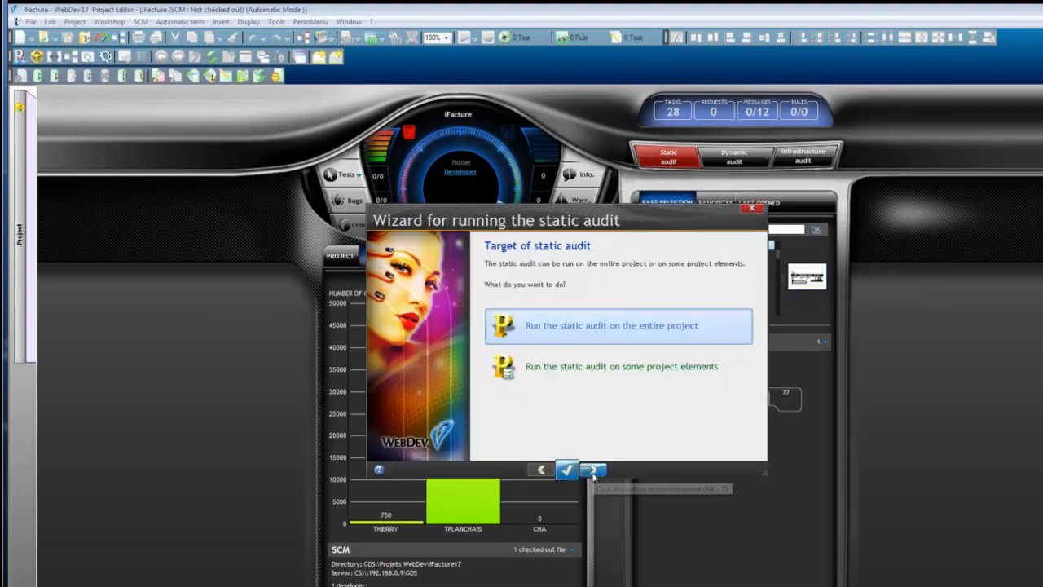
left_click(593, 470)
left_click(534, 382)
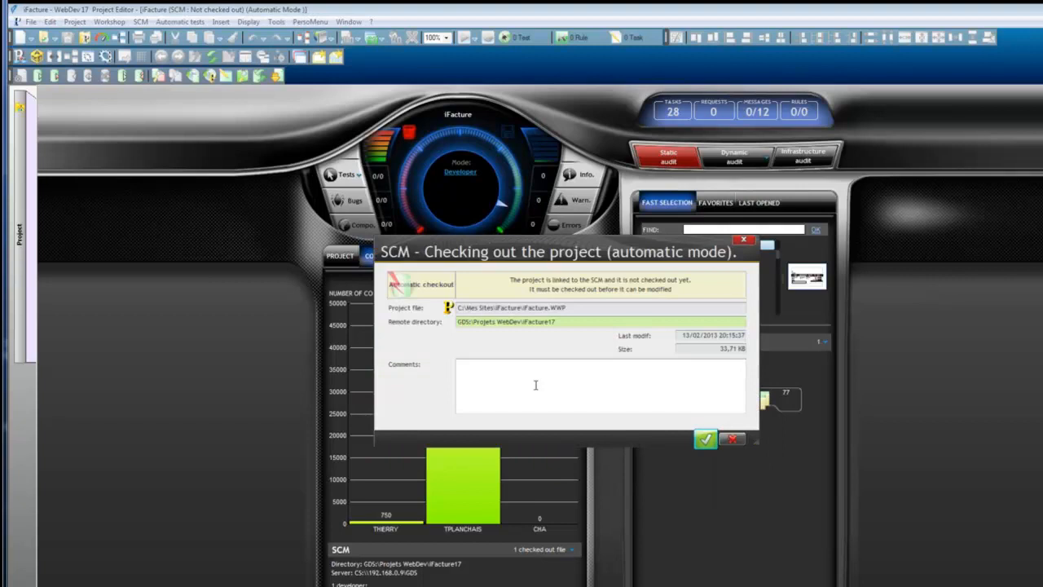
left_click(704, 439)
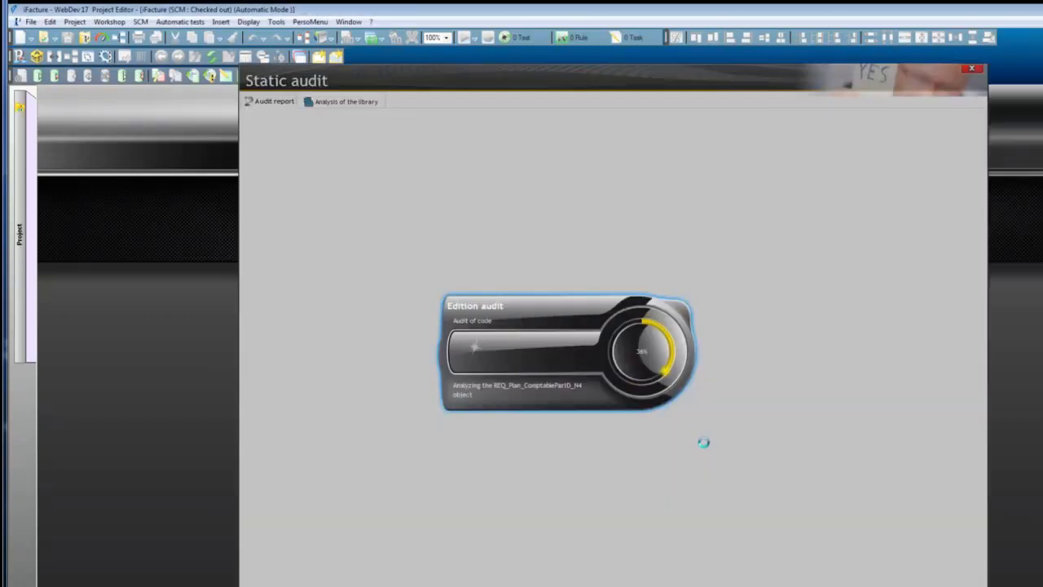